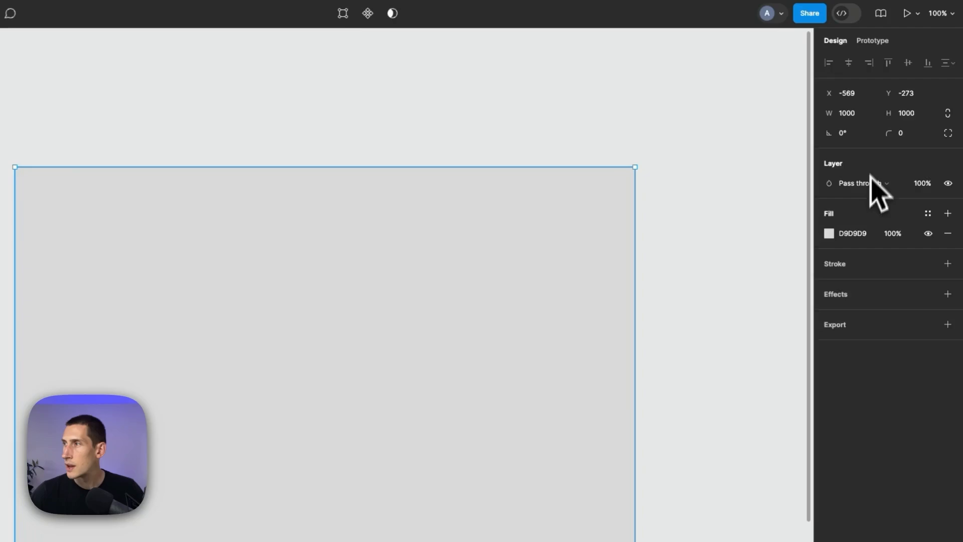
Change the fill of the 1000 × 1000 square to white, FFFFFF.
click(830, 234)
click(676, 276)
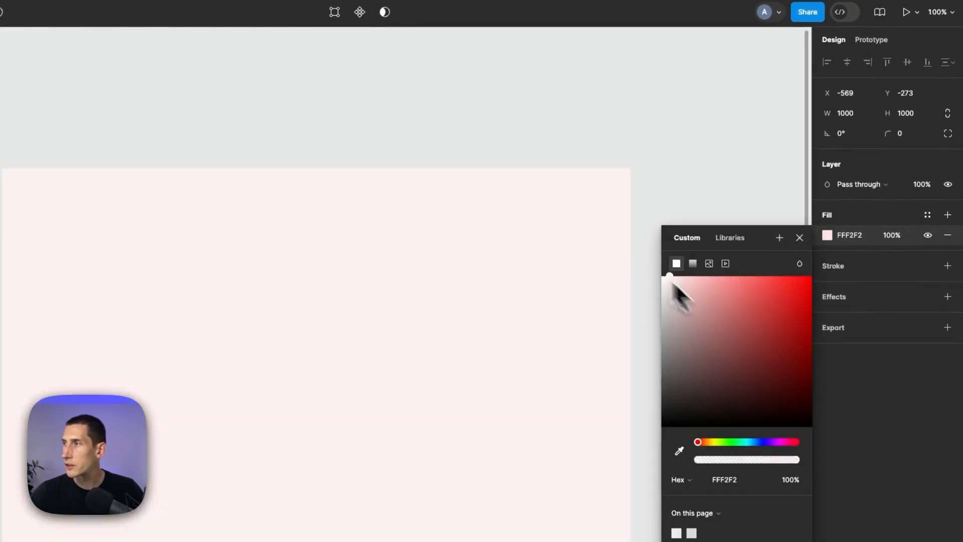
drag(673, 284, 661, 274)
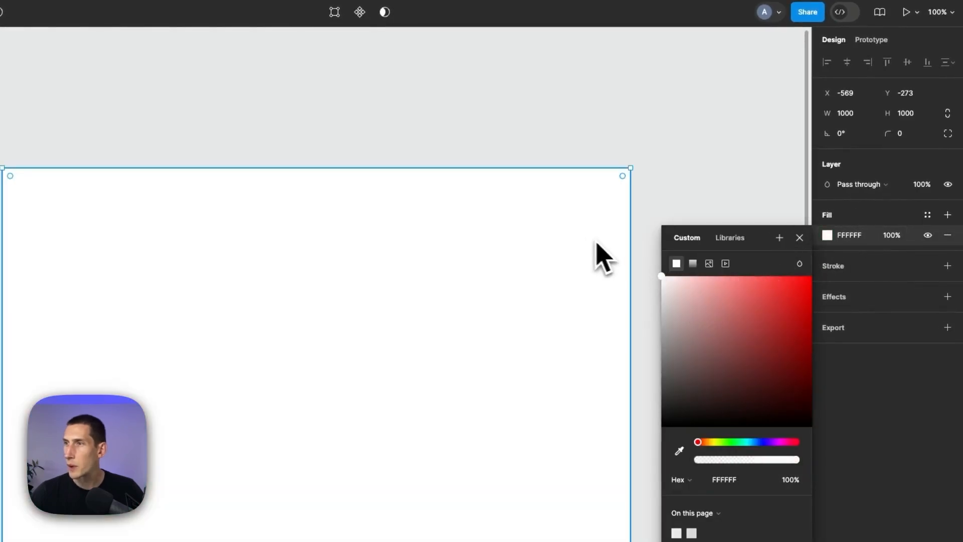
scroll(592, 245, down, 4)
click(613, 165)
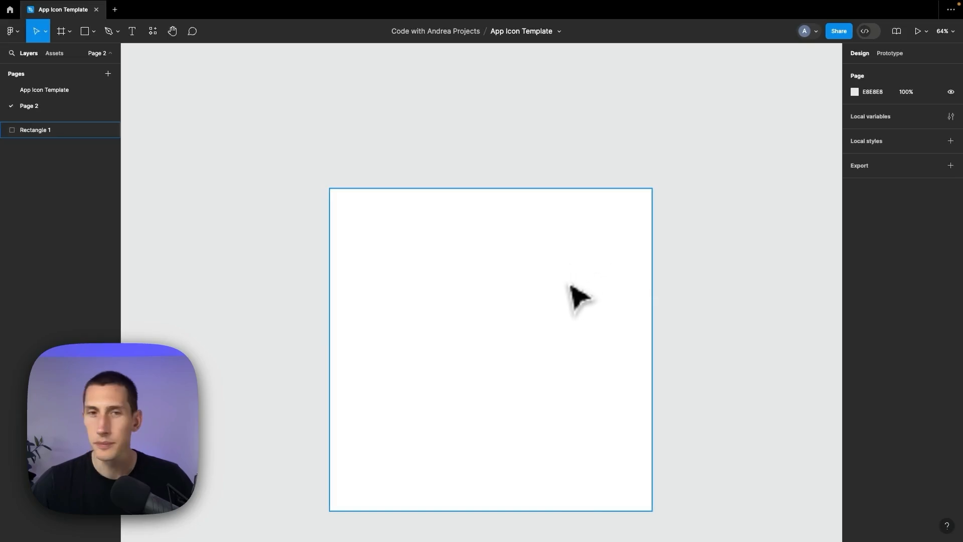
scroll(577, 296, down, 2)
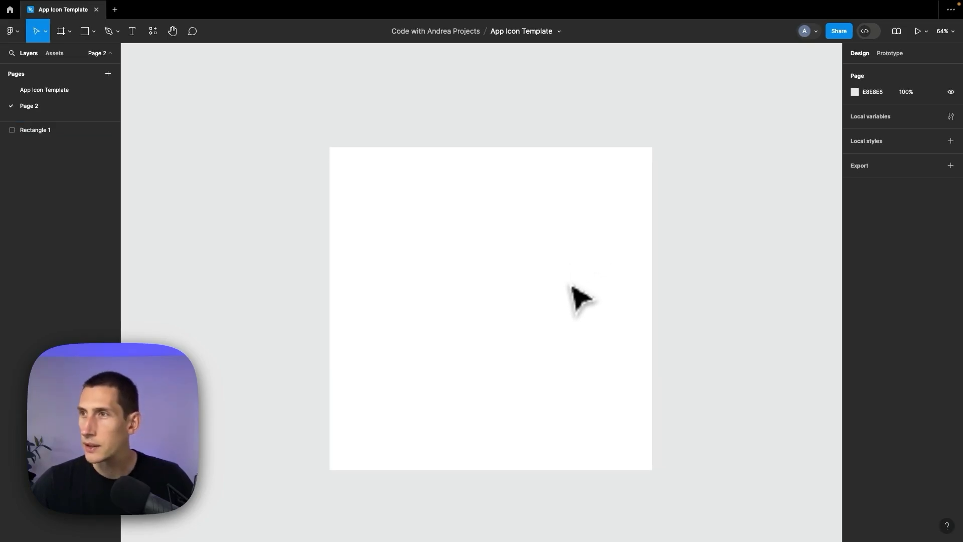
Draw a rectangle on the lower half of the white square and set its size to 600 × 180.
key(r)
drag(392, 305, 549, 358)
click(867, 112)
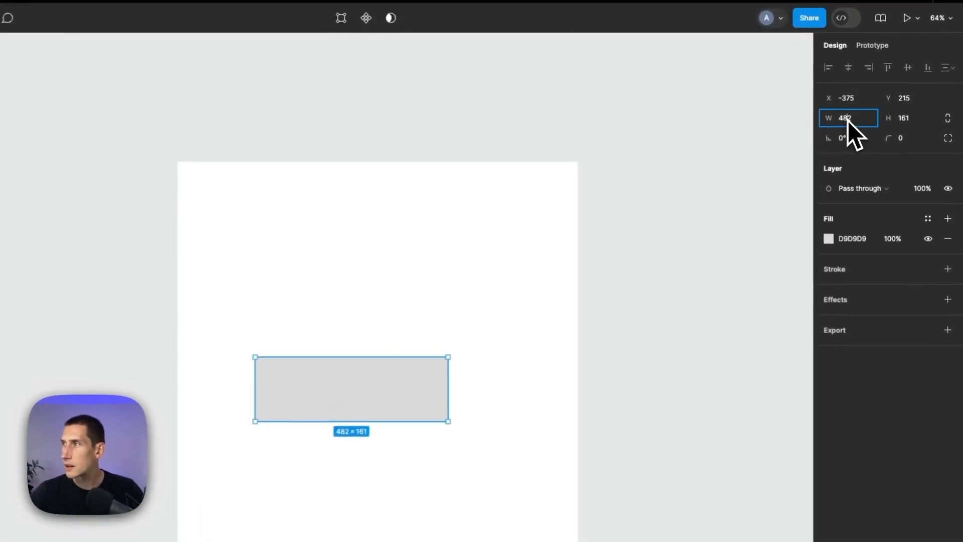
text(600)
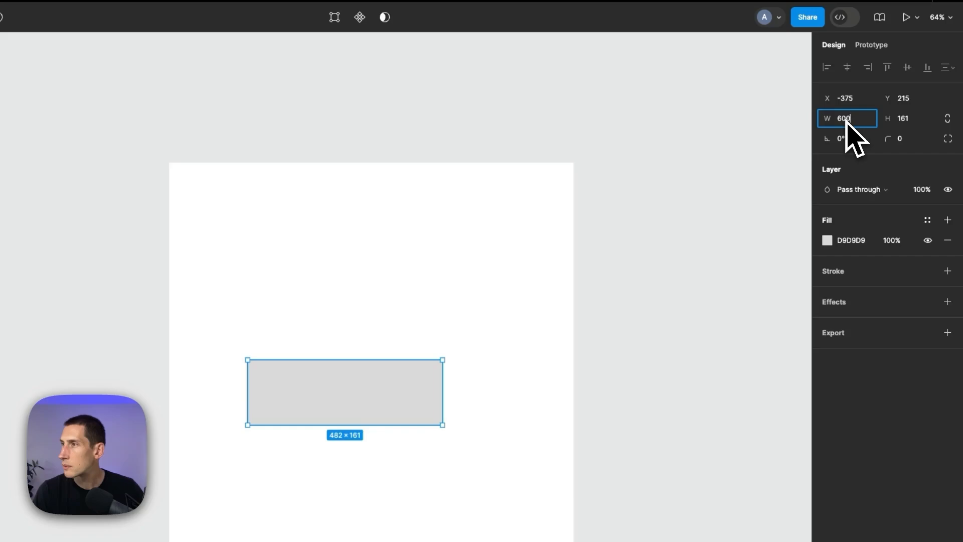
key(Tab)
text(18)
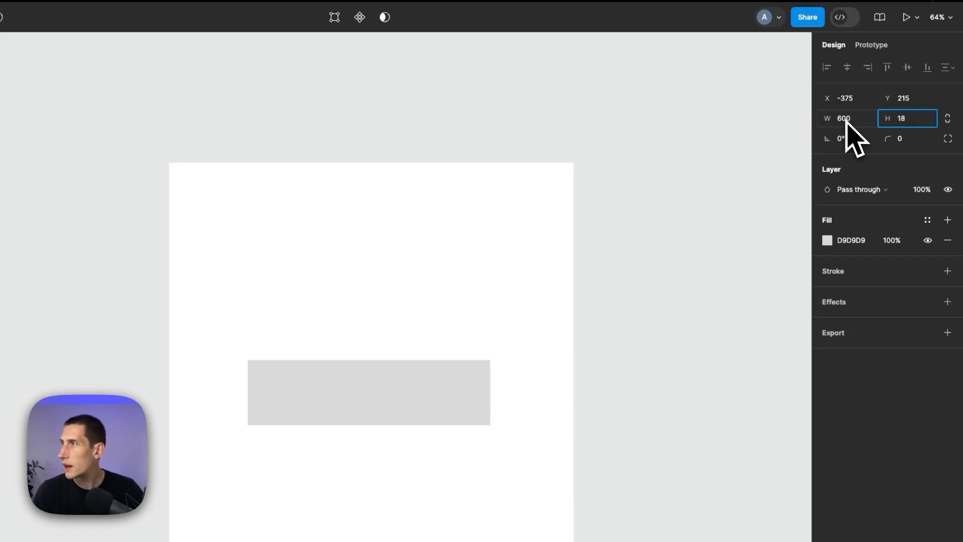
text(0)
key(Return)
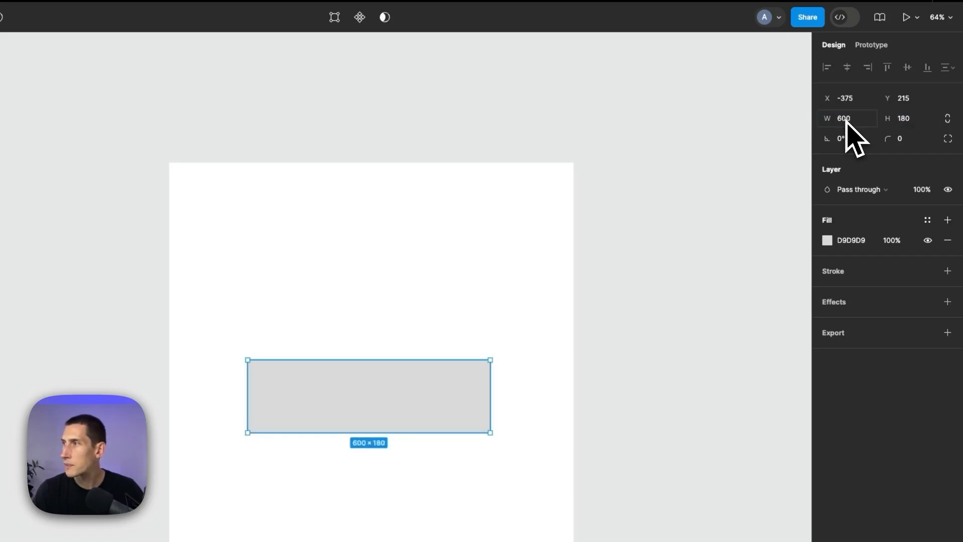
Fill the 600 × 180 rectangle with CD5B2A and give it a corner radius of 12.
click(827, 241)
drag(744, 304, 776, 297)
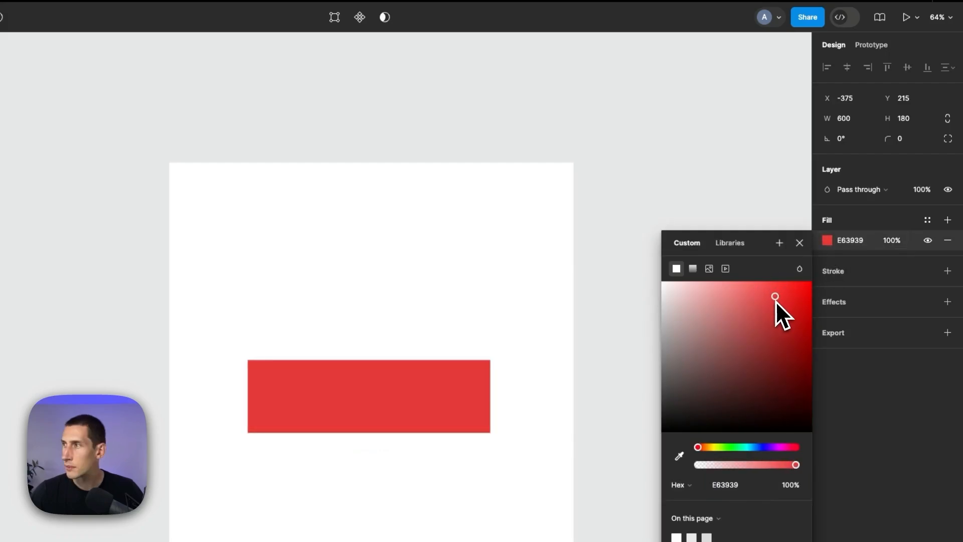
click(851, 246)
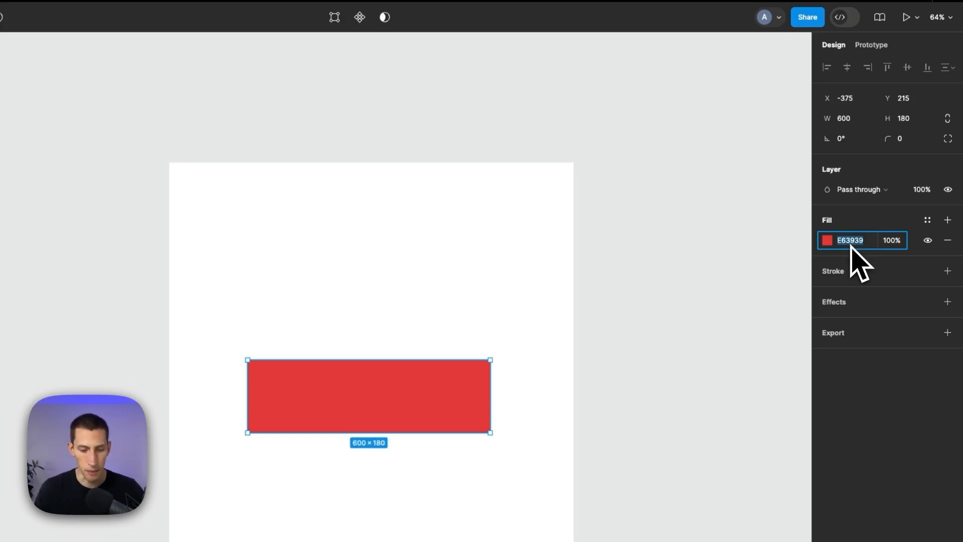
text(CD5)
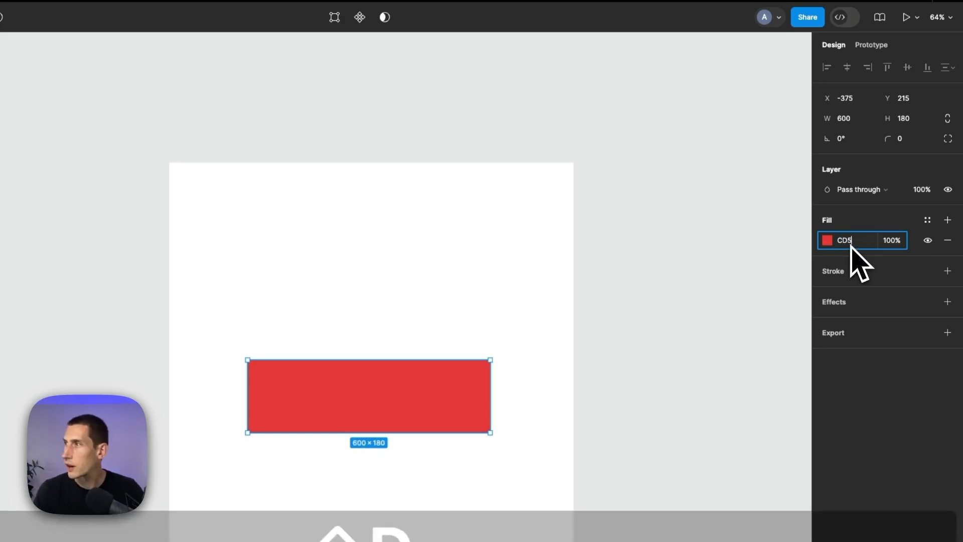
text(B2A)
key(Return)
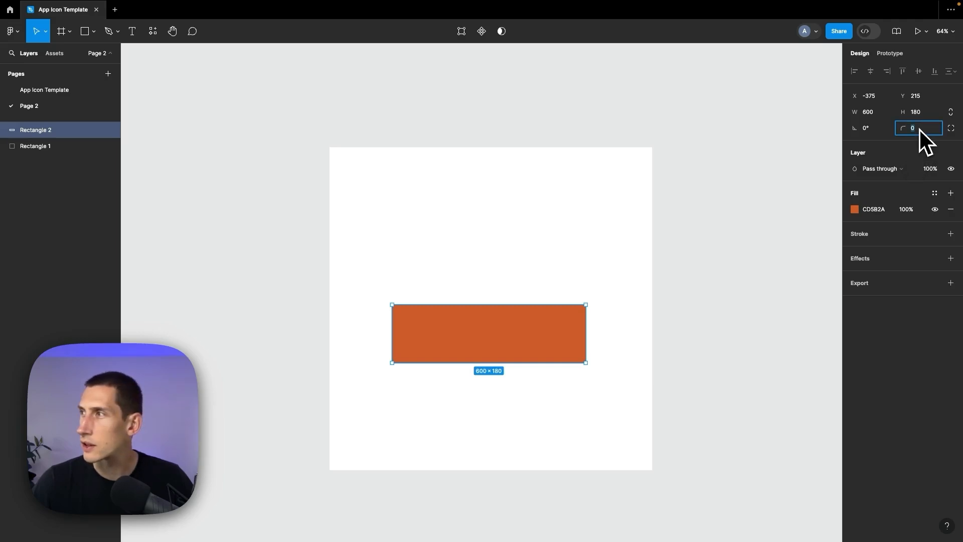
key(Return)
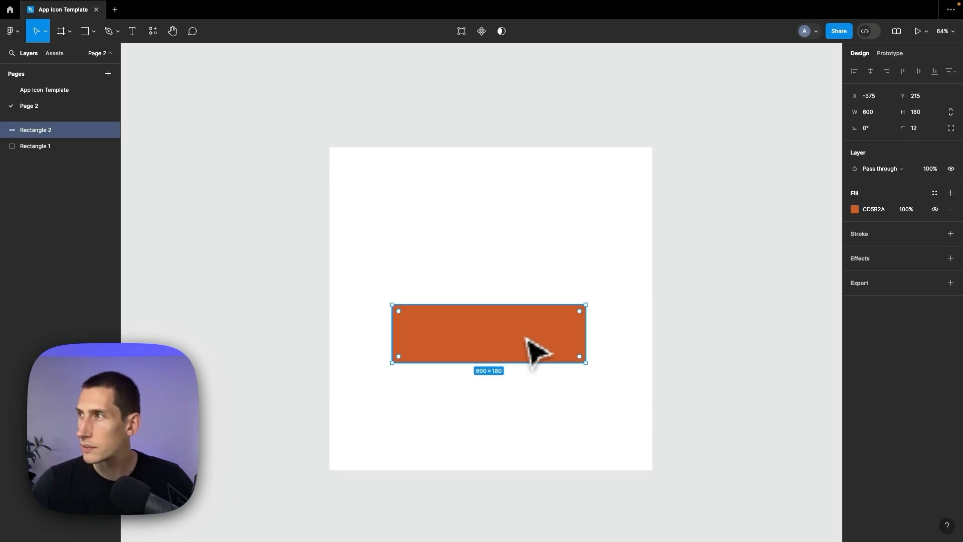
Duplicate the orange bar in place and reshape the copy into an upright bar of about 187 × 504 at its left end.
key(super+c)
key(super+v)
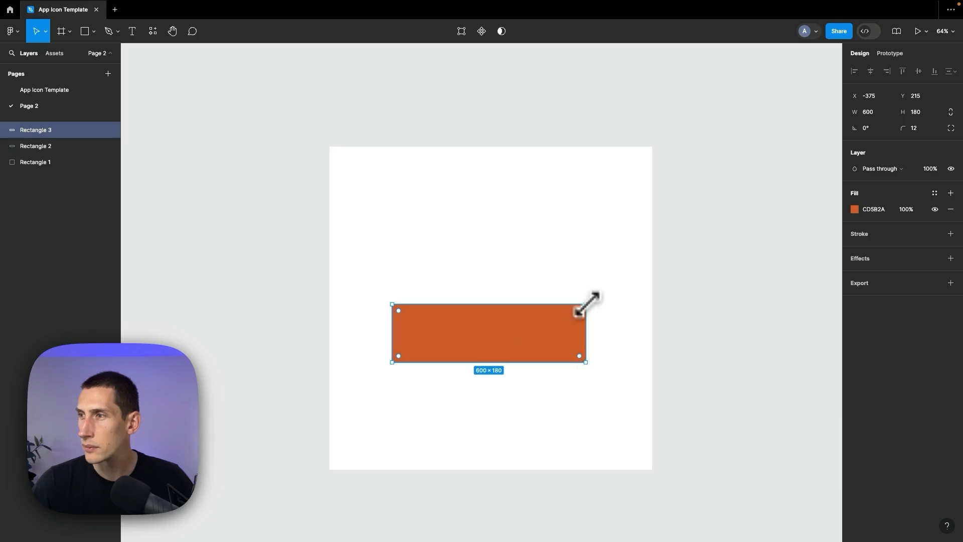
drag(586, 304, 452, 200)
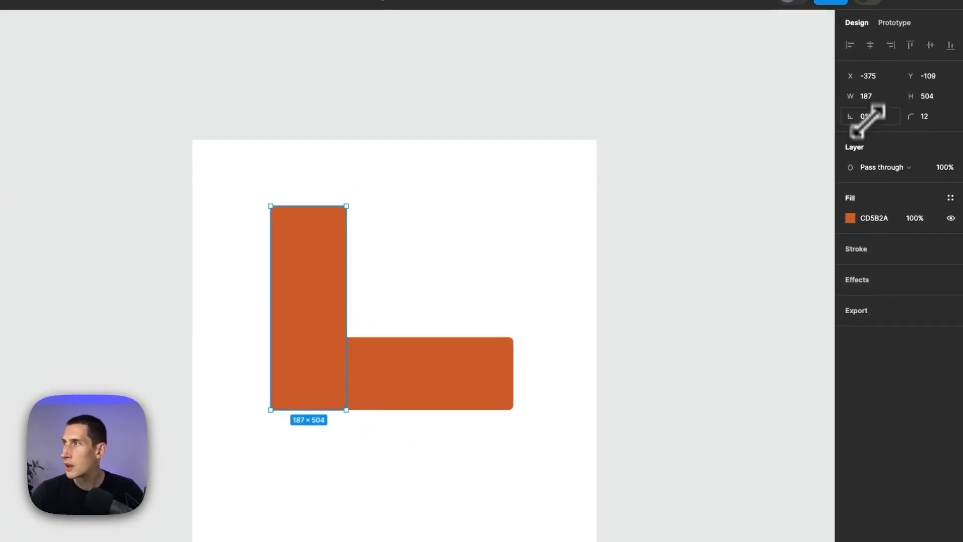
Set the upright bar's size to 180 × 400 and move it down until its bottom edge aligns with the horizontal bar's.
click(889, 85)
text(1)
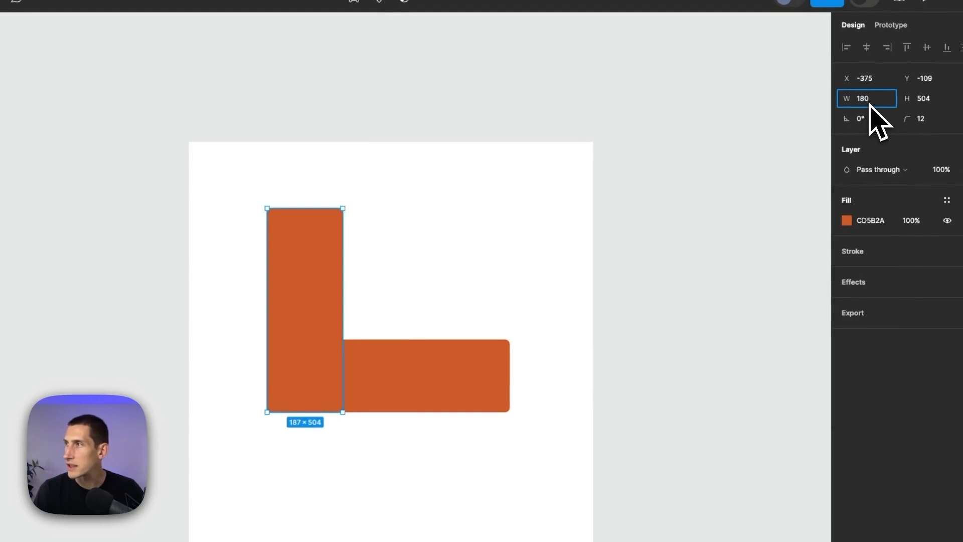
key(Tab)
key(Return)
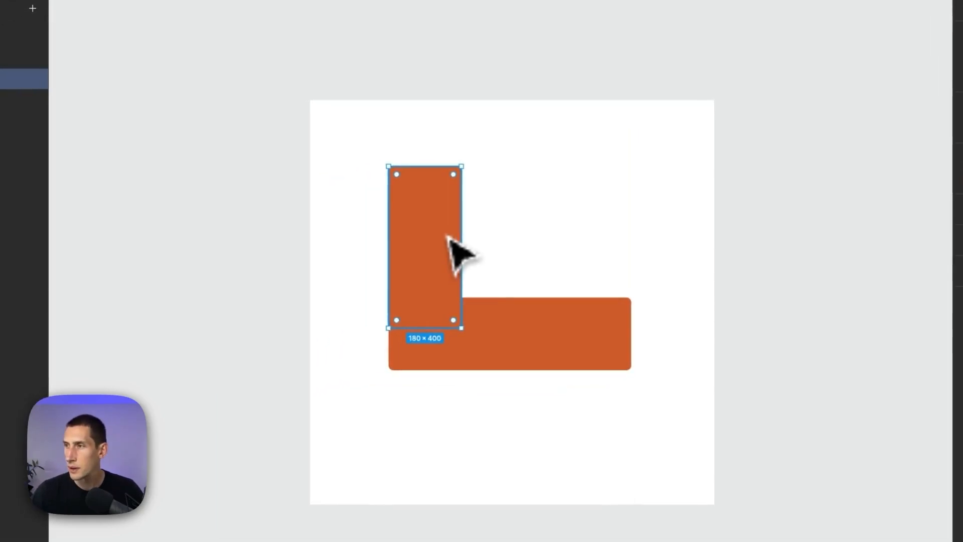
drag(326, 275, 325, 281)
drag(447, 239, 447, 276)
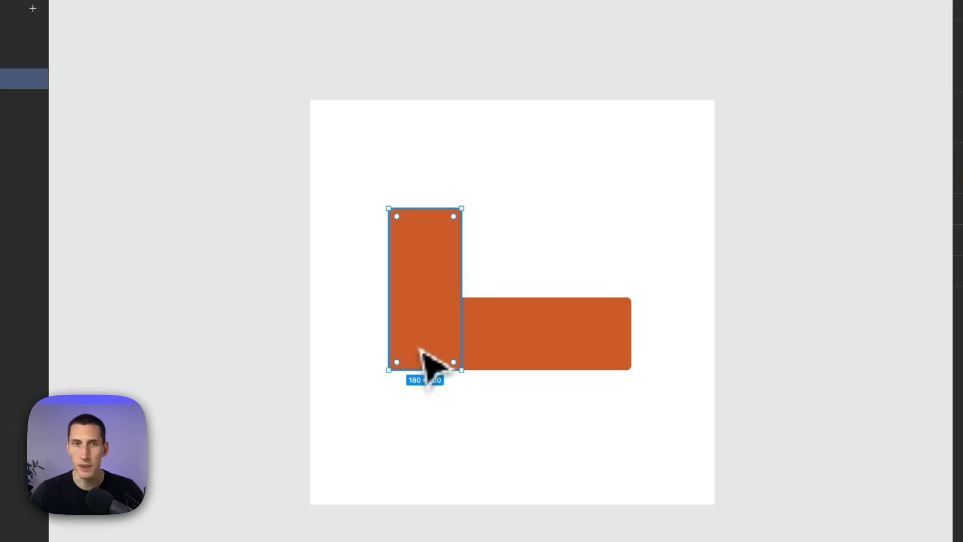
Group the upright and horizontal orange bars and name the group Checkmark.
shift+click(497, 351)
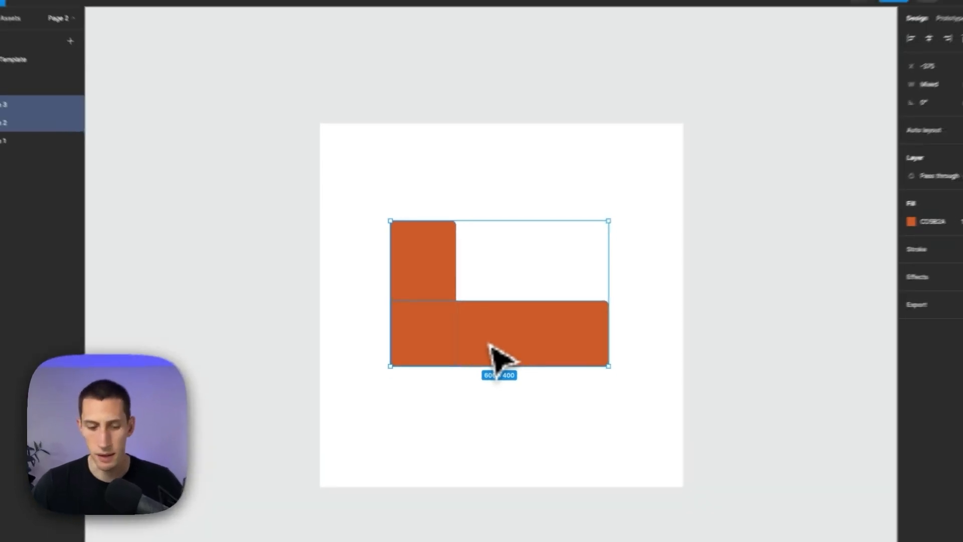
key(super+g)
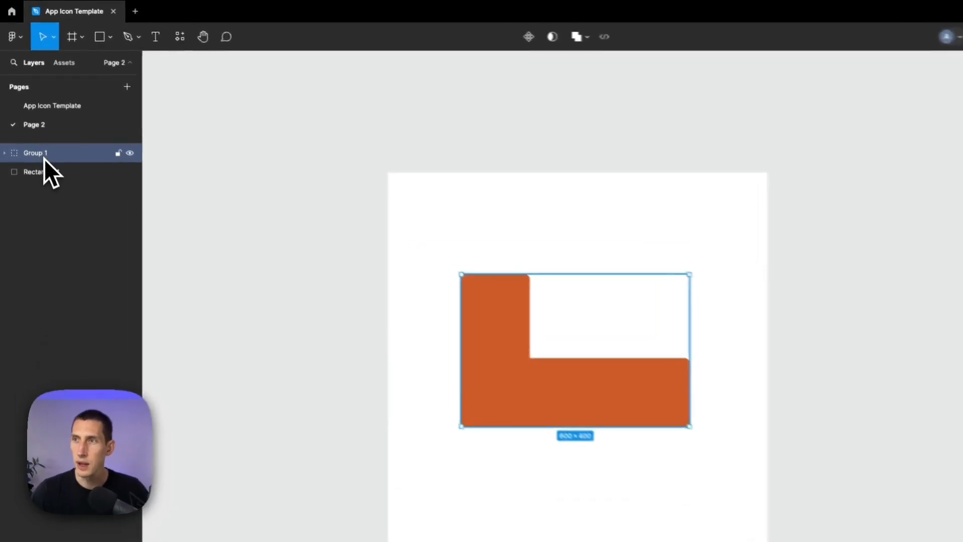
double_click(36, 132)
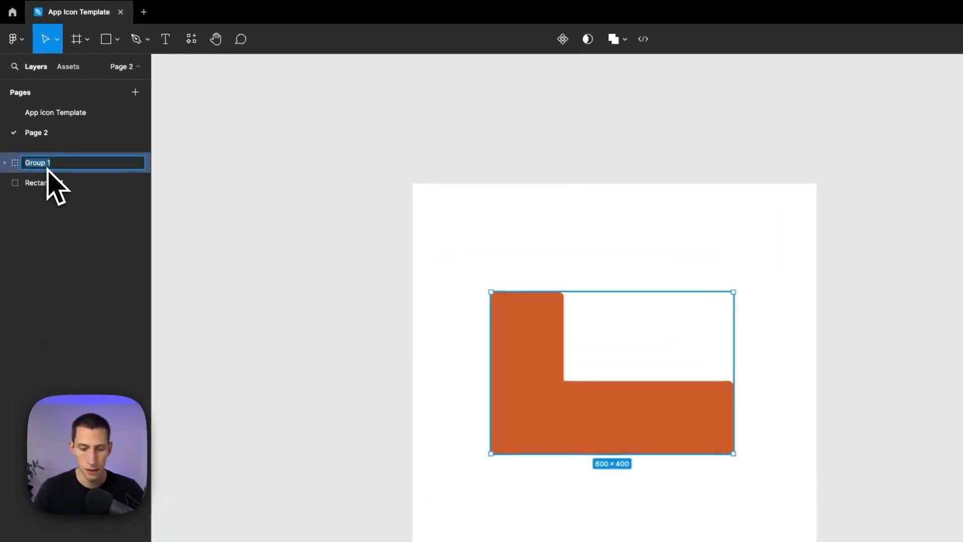
text(Checkmark)
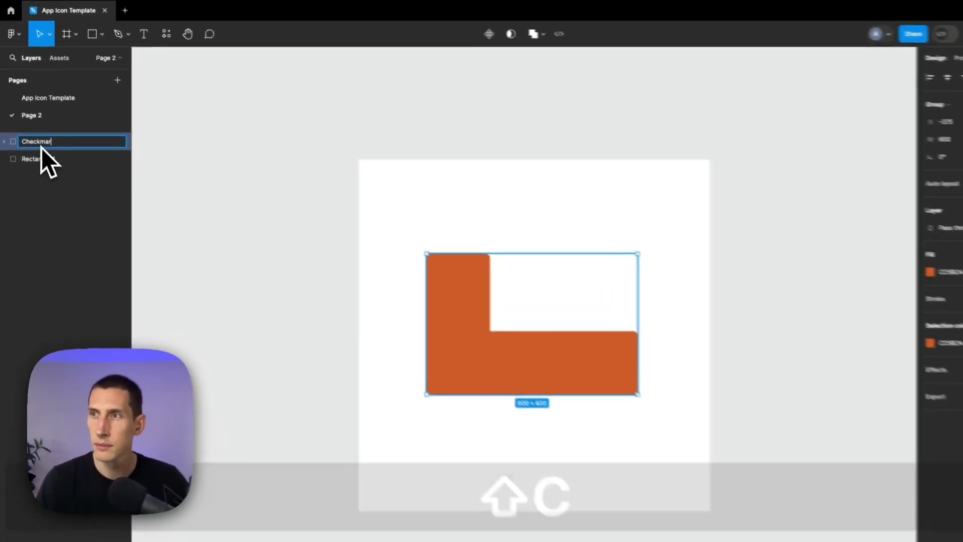
key(Return)
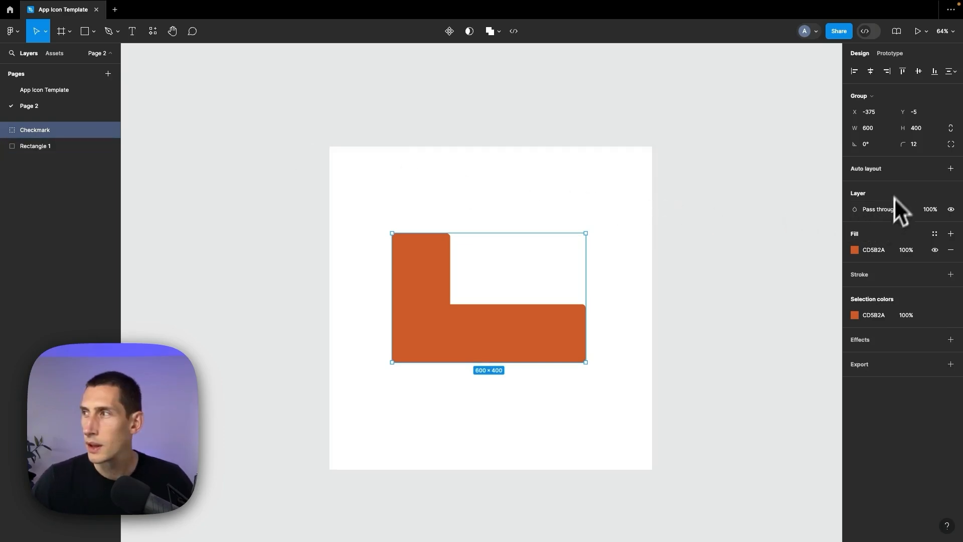
Rotate the Checkmark group by 45°.
click(873, 145)
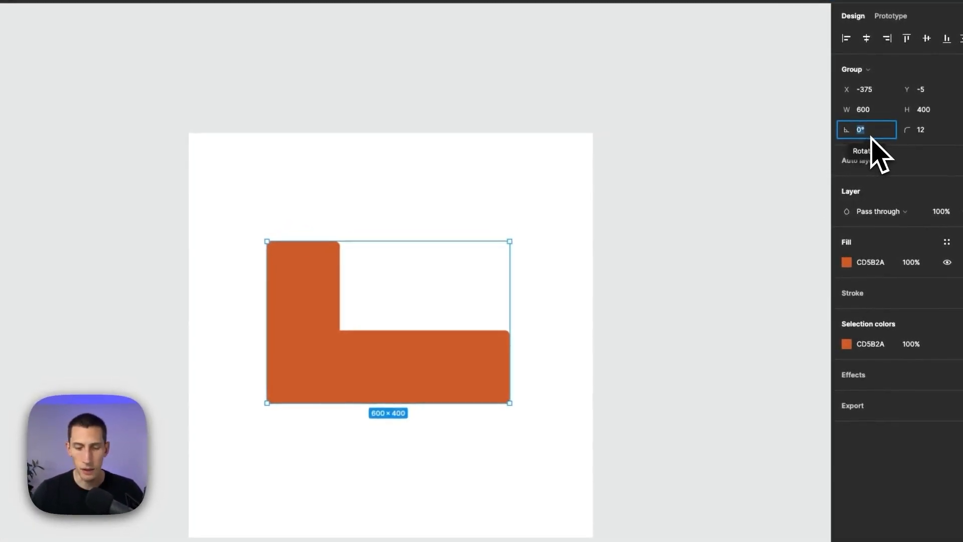
text(45)
key(Return)
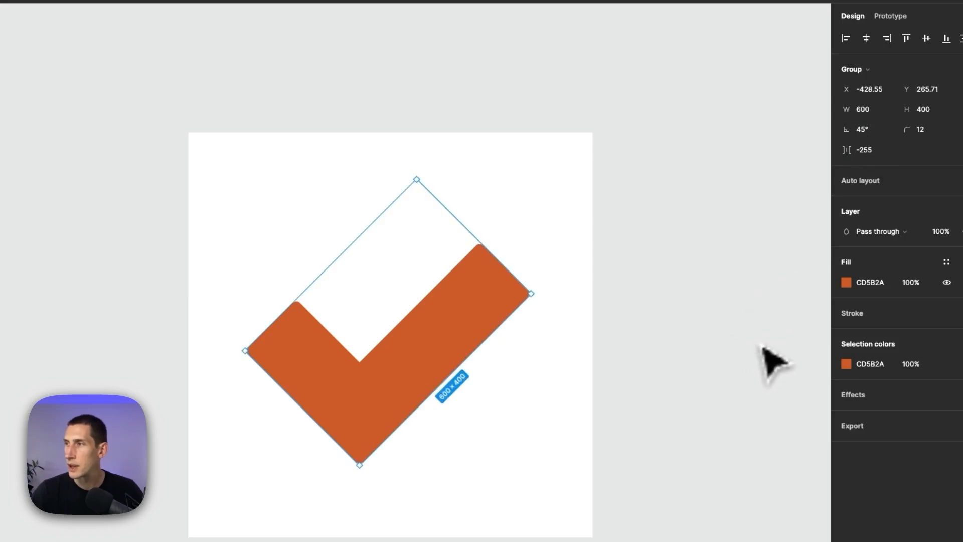
click(736, 348)
click(387, 375)
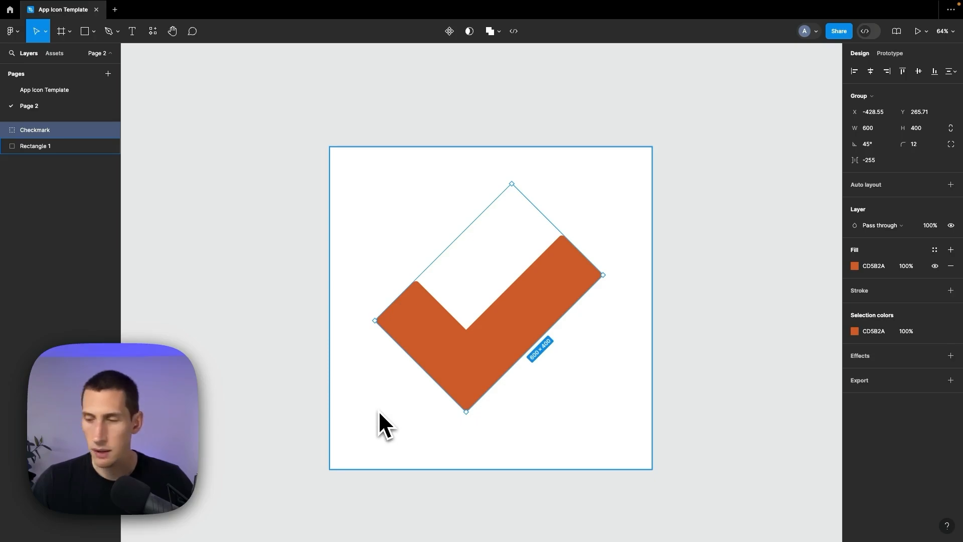
Draw a gray rectangle of about 708 × 552 tightly around the checkmark and place it directly beneath the Checkmark group in the layer order.
key(r)
drag(375, 412, 601, 233)
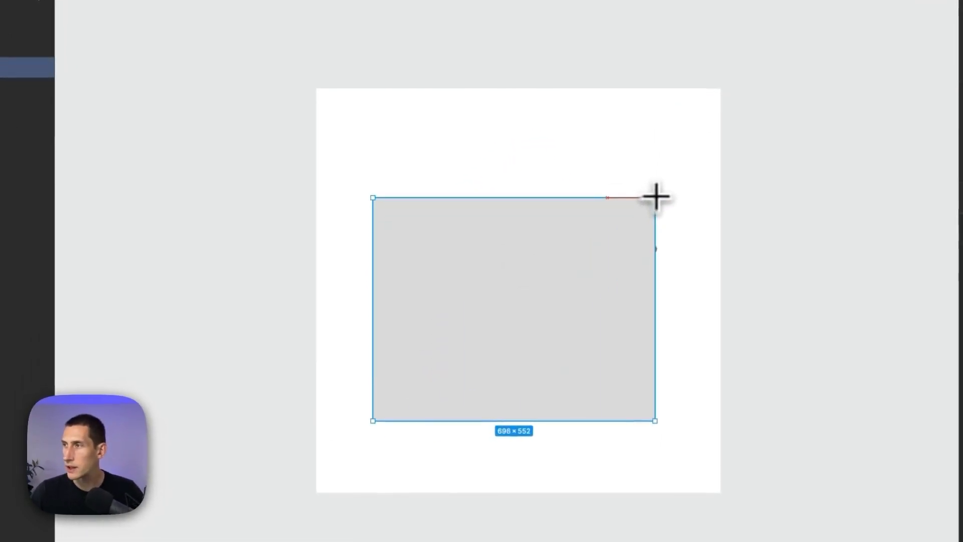
drag(656, 196, 659, 195)
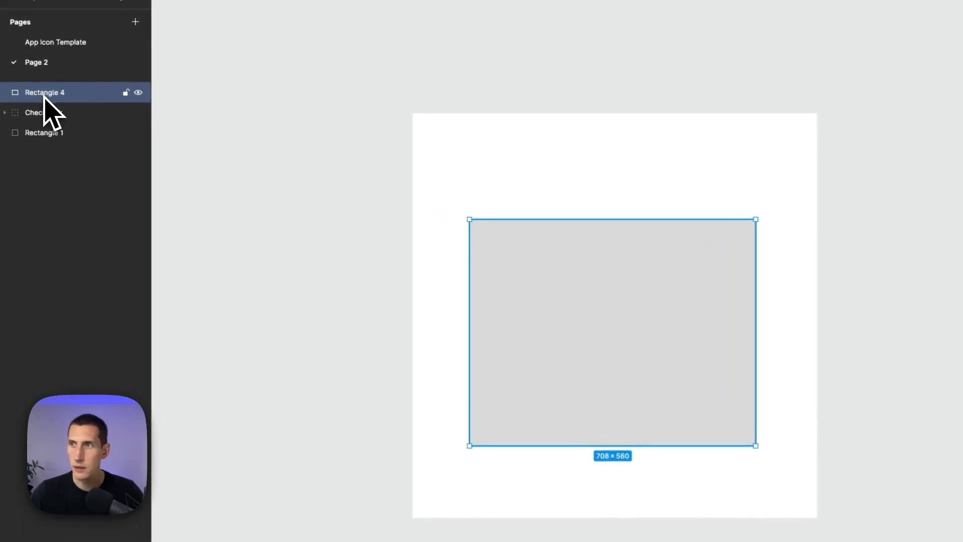
drag(44, 96, 47, 134)
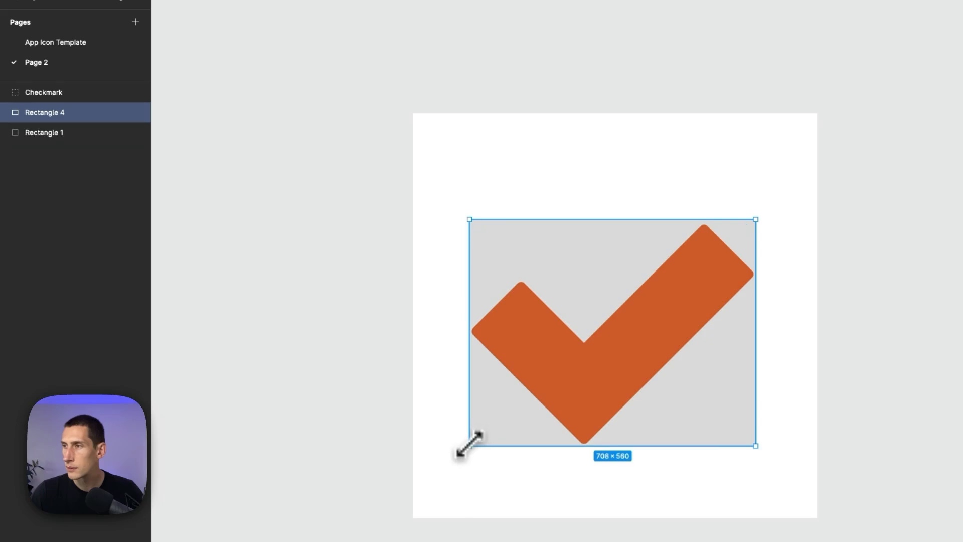
mouse_move(469, 445)
mouse_down()
mouse_move(482, 436)
mouse_move(470, 448)
mouse_up()
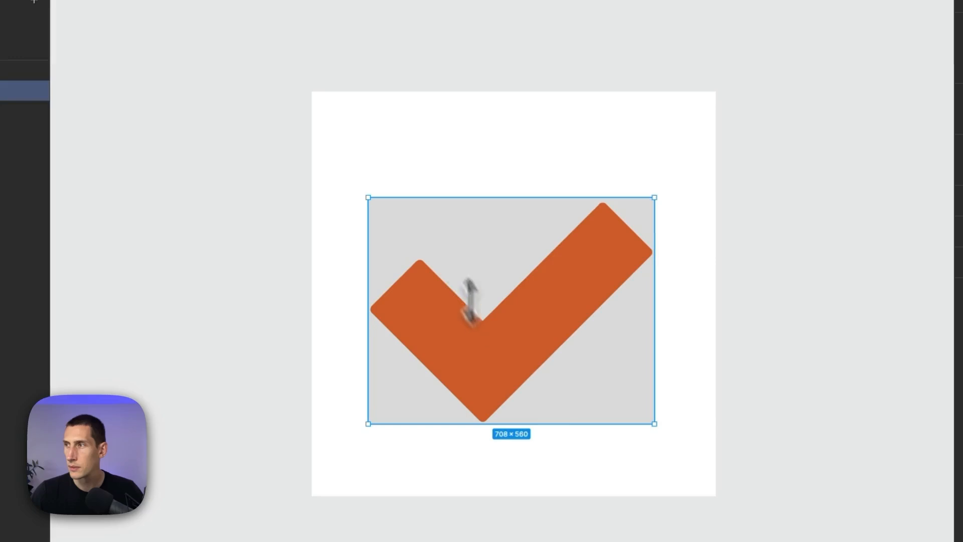
drag(515, 218, 515, 221)
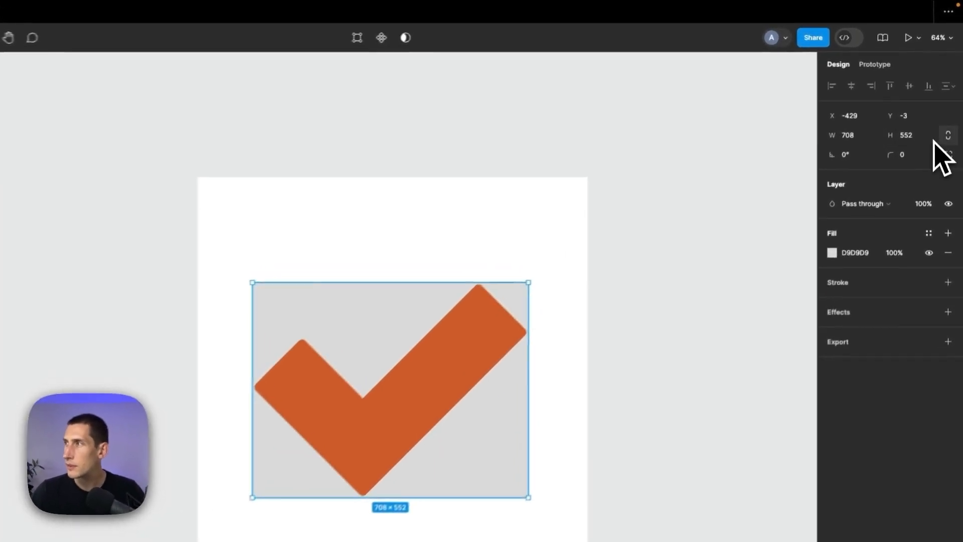
Lock the proportions of the gray rectangle behind the checkmark and set its width to 750.
click(952, 115)
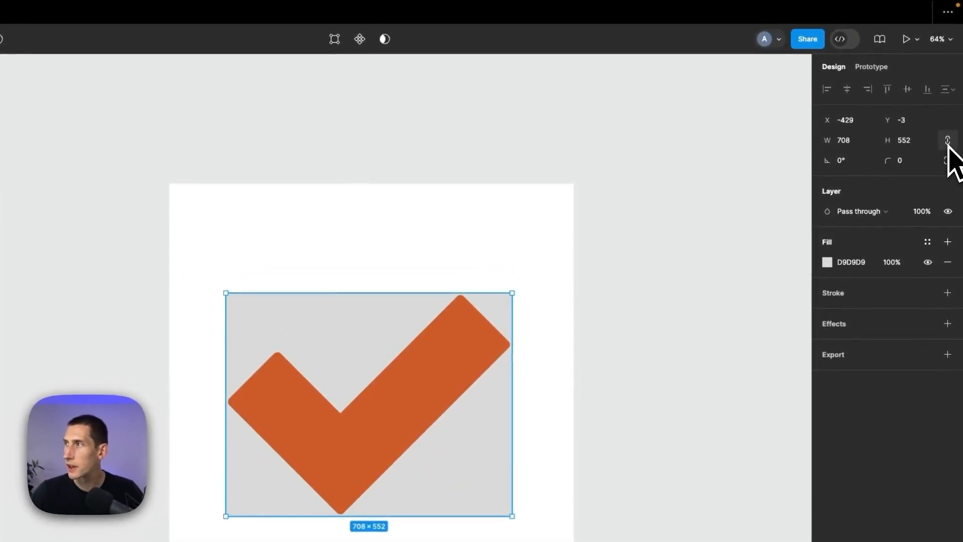
click(856, 145)
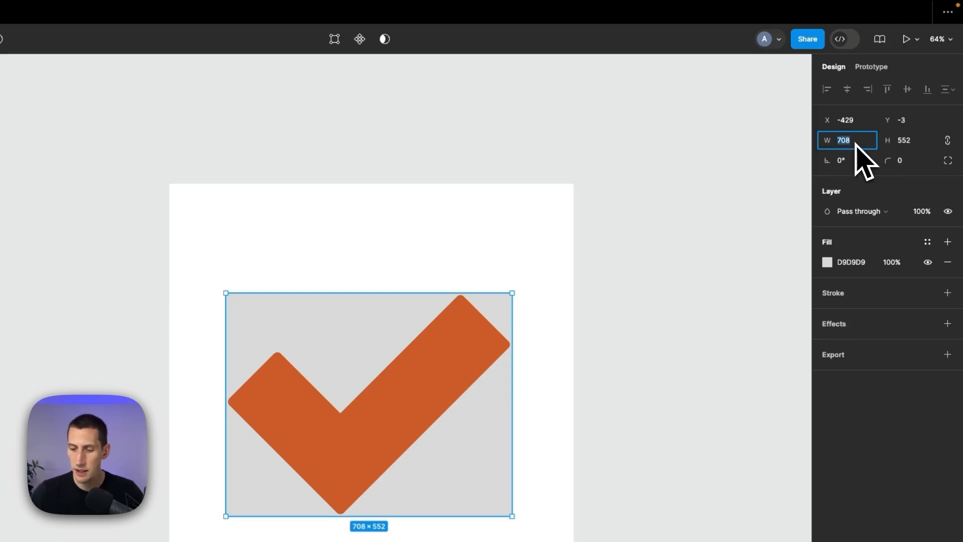
text(750)
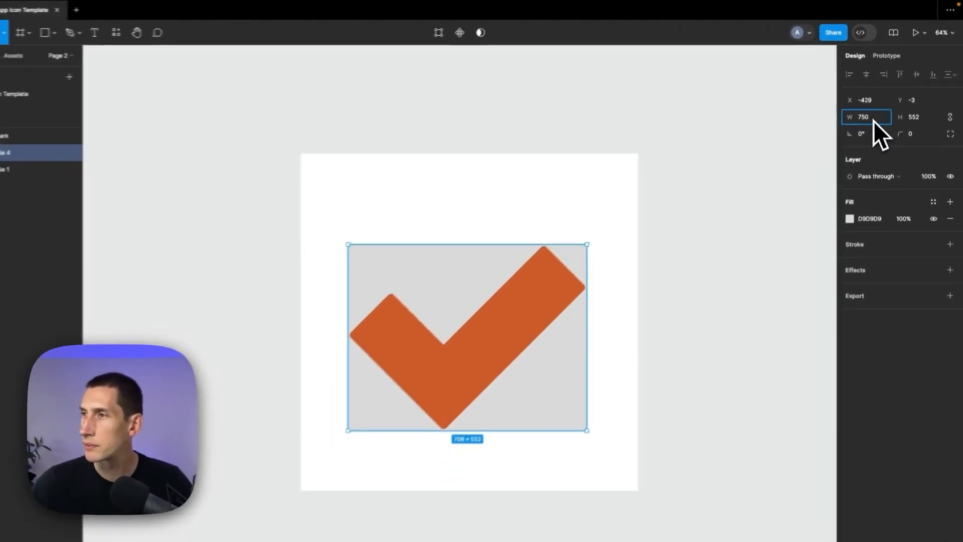
key(Return)
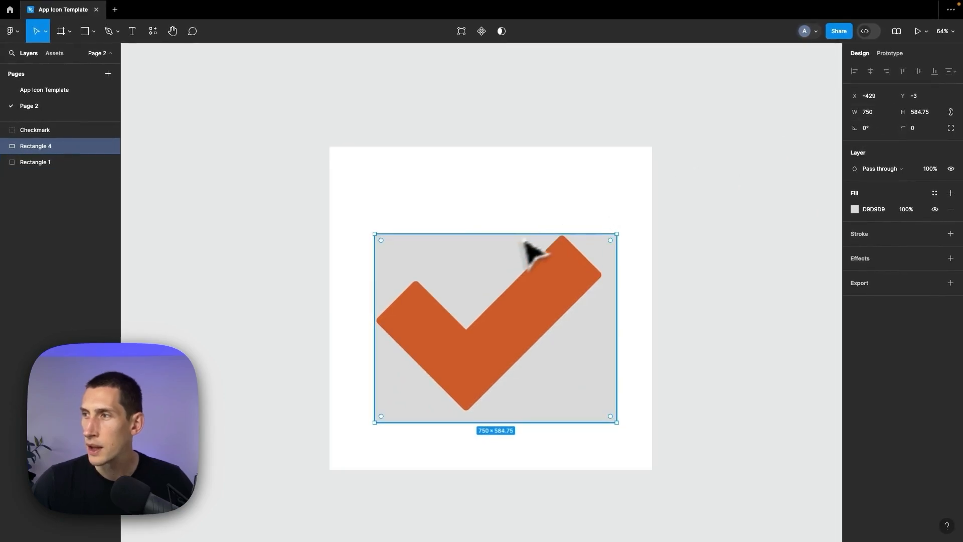
Center the gray rectangle on the white square and align the Checkmark group with the rectangle's left and bottom edges.
drag(524, 241, 497, 231)
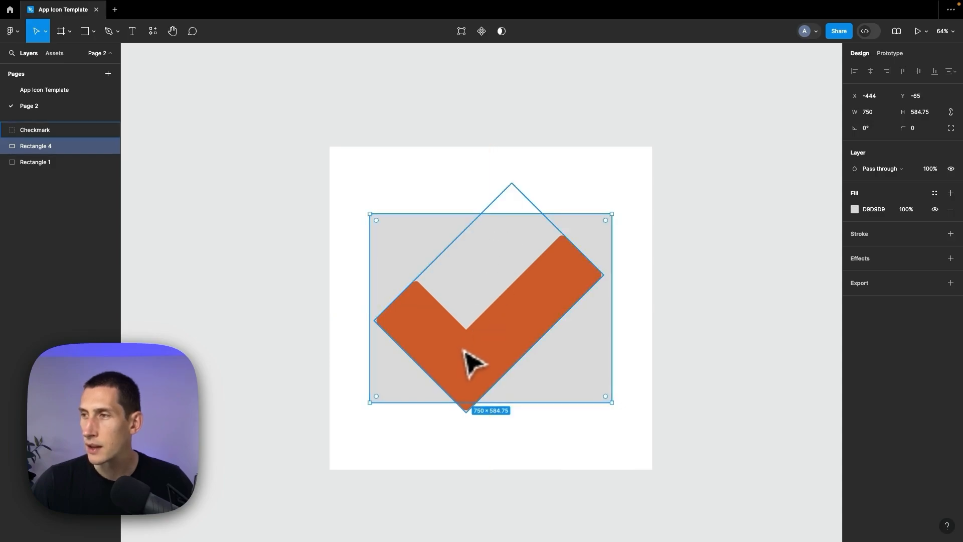
drag(464, 352, 464, 347)
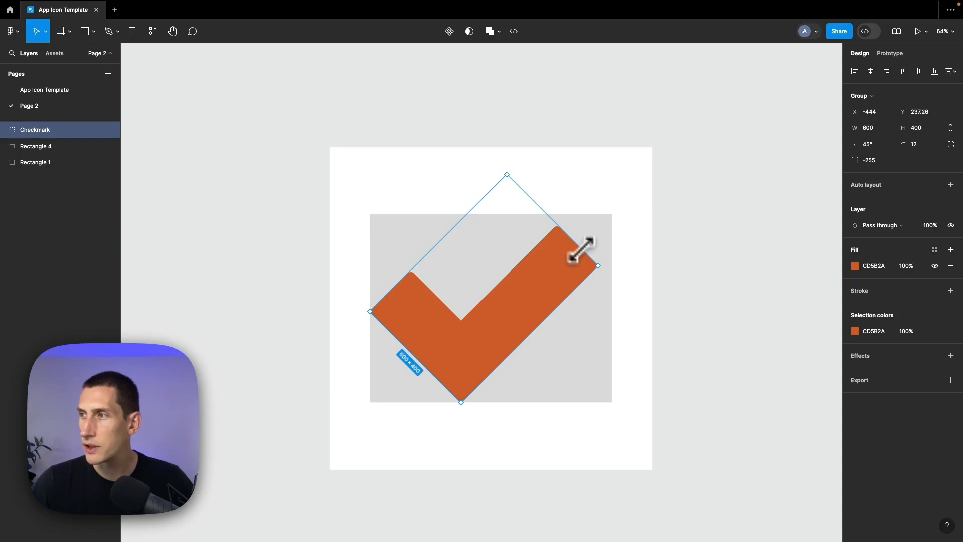
Scale the Checkmark group to about 642 × 428 and nudge it so that it fits exactly inside the gray rectangle.
mouse_move(581, 249)
mouse_down()
mouse_move(597, 240)
mouse_move(585, 260)
mouse_up()
key(Right)
key(Right)
key(Right)
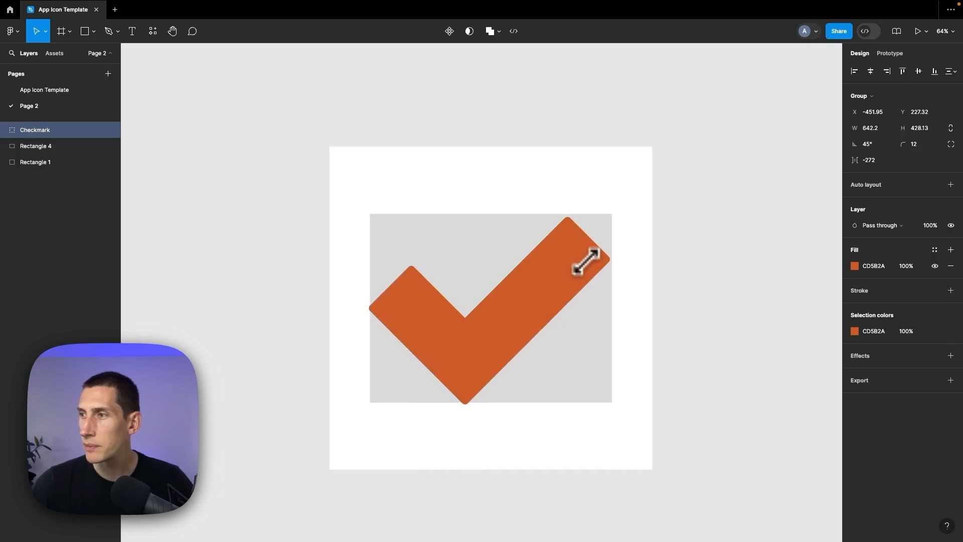
key(Up)
key(Up)
key(Right)
key(Right)
key(Up)
key(Up)
key(Up)
Lock and hide the gray rectangle behind the checkmark.
click(595, 360)
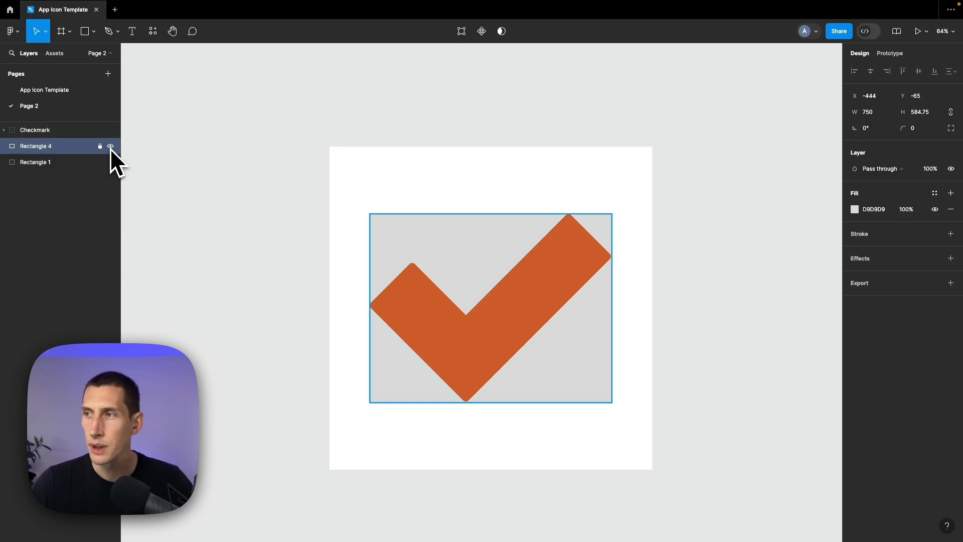
click(110, 147)
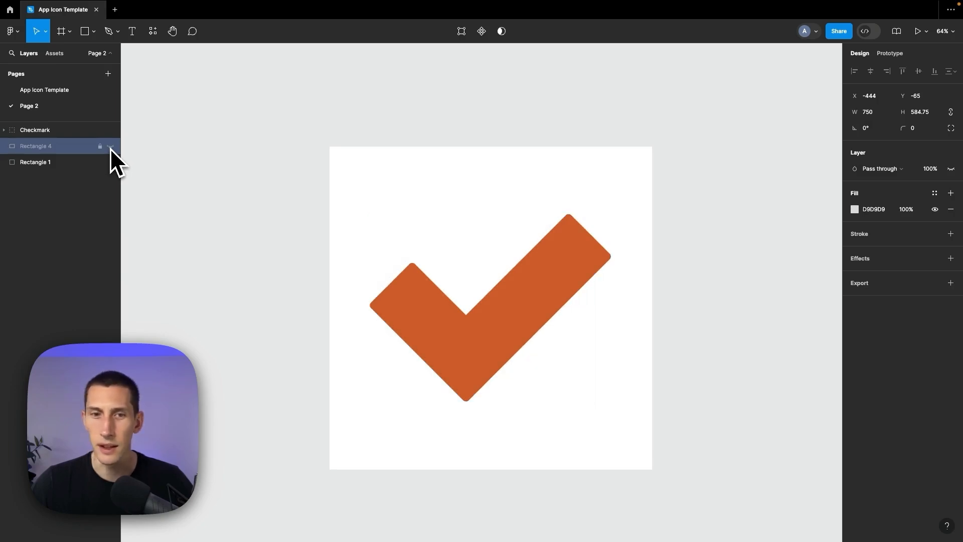
click(232, 254)
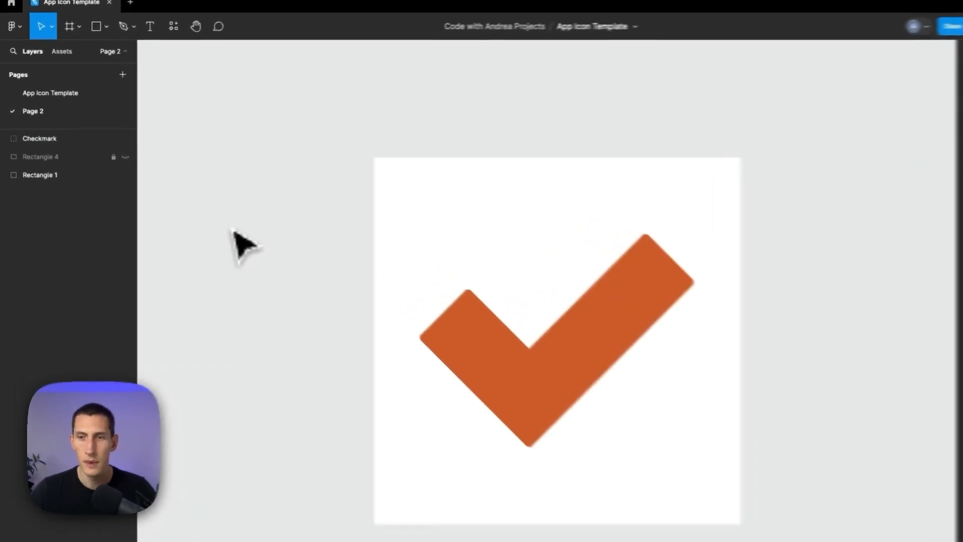
Group the Checkmark, the hidden guide rectangle and the white square, and name the group ios-app-icon.
click(57, 163)
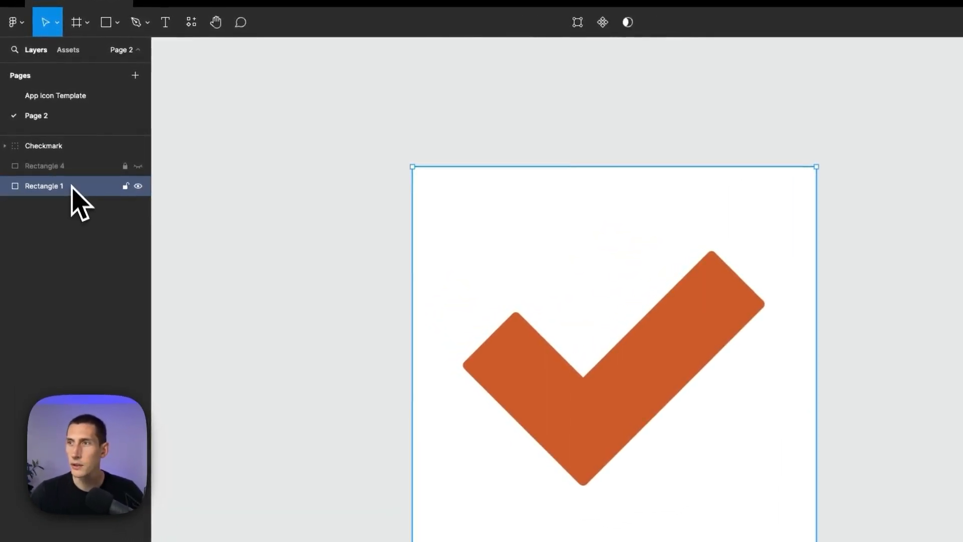
shift+click(70, 149)
key(ctrl+g)
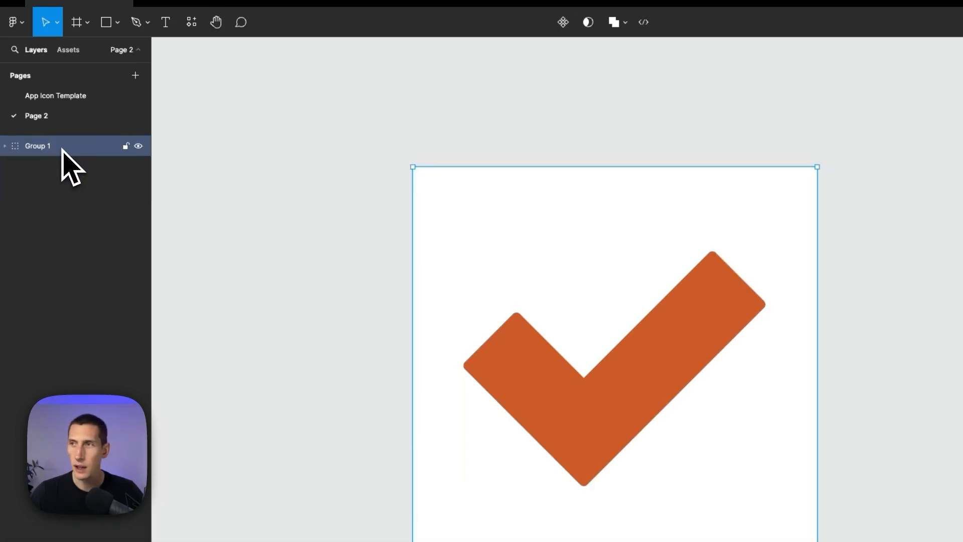
double_click(63, 149)
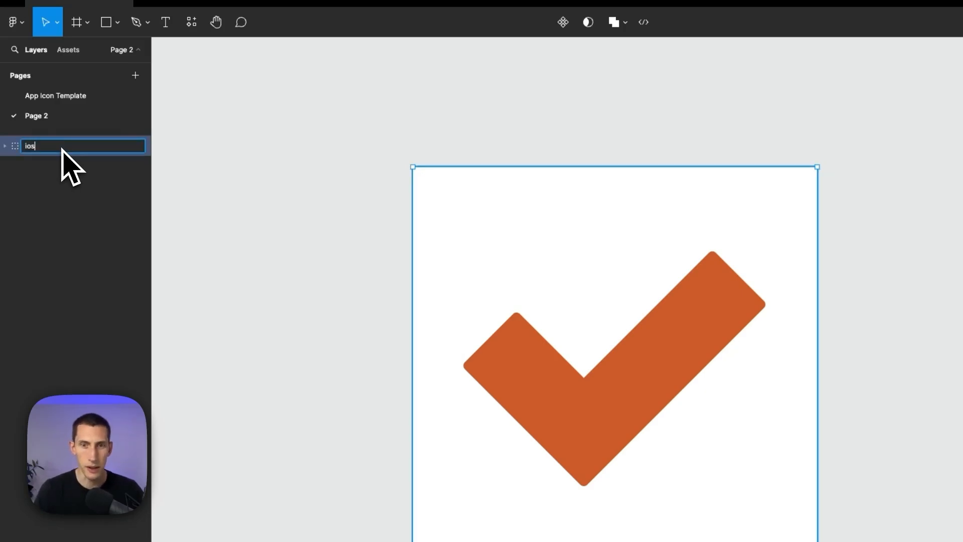
key(Return)
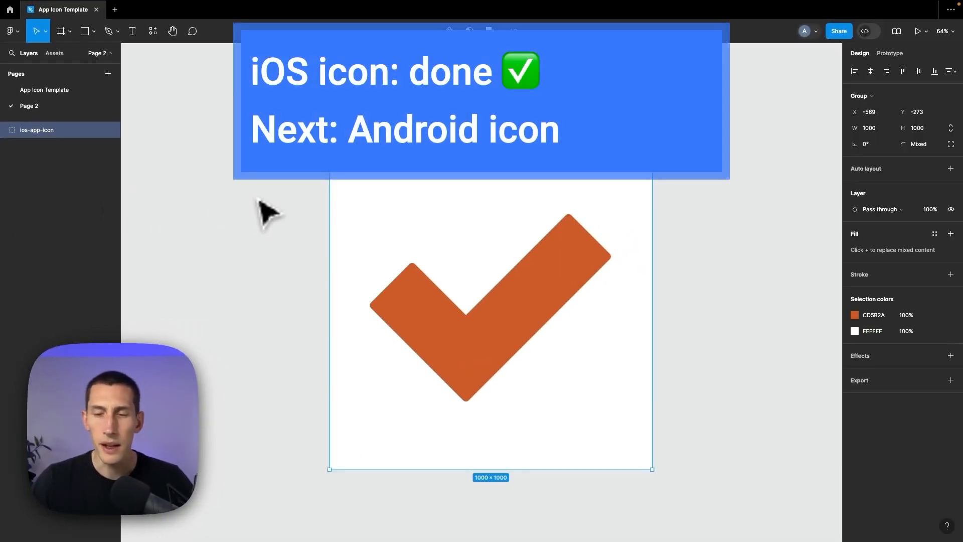
Look at the Android icon on the App Icon Template page and return to Page 2.
click(276, 221)
click(58, 93)
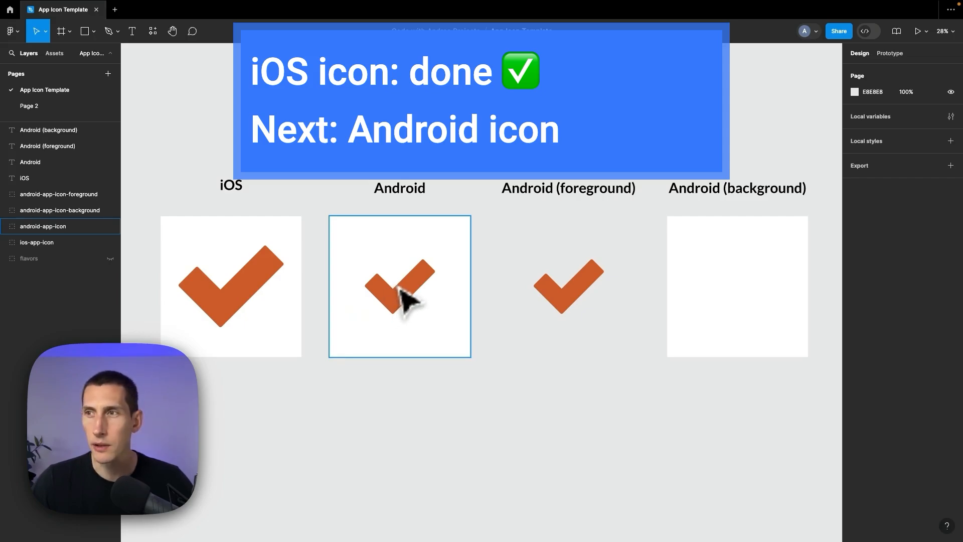
click(52, 107)
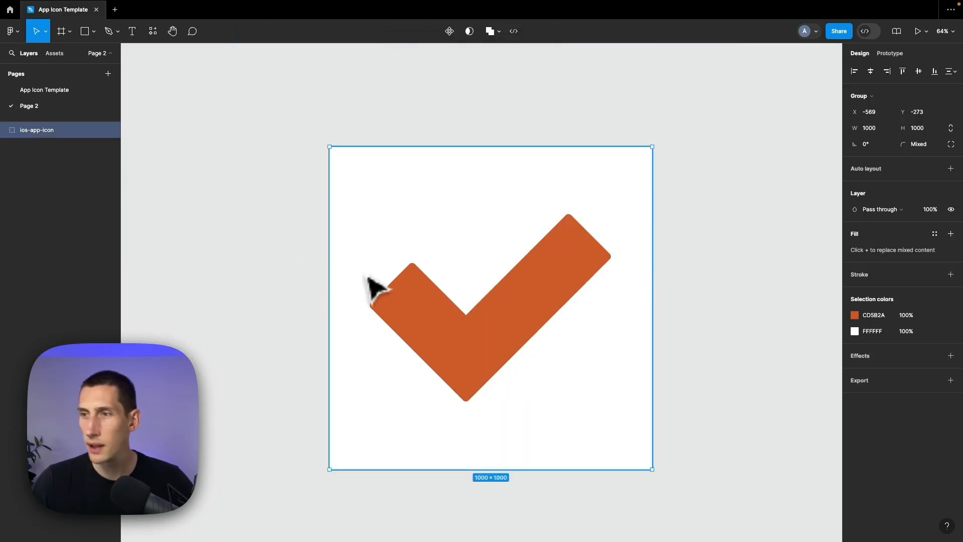
Duplicate the ios-app-icon group and place the copy level with the original on its right, leaving a gap of about 120.
key(super+c)
scroll(374, 286, right, 5)
key(super+v)
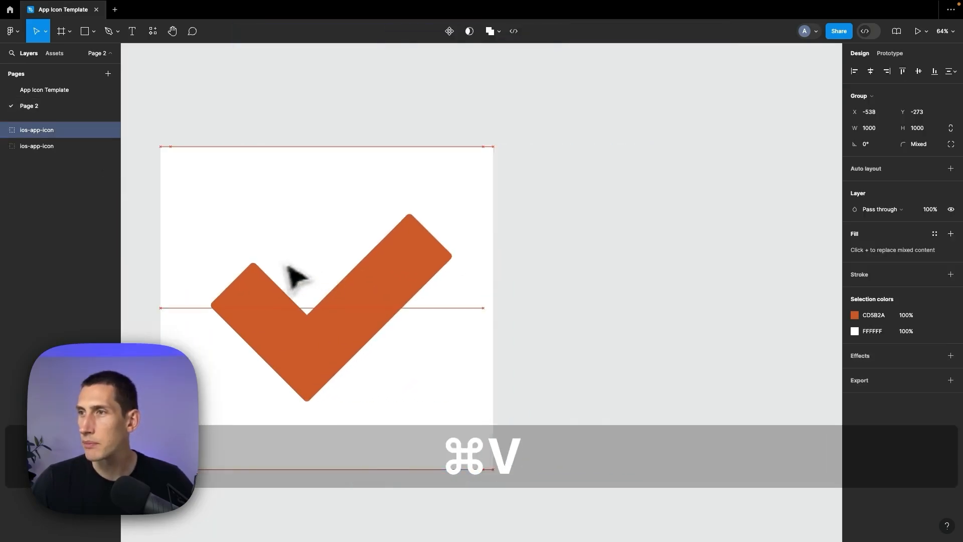
drag(290, 269, 637, 273)
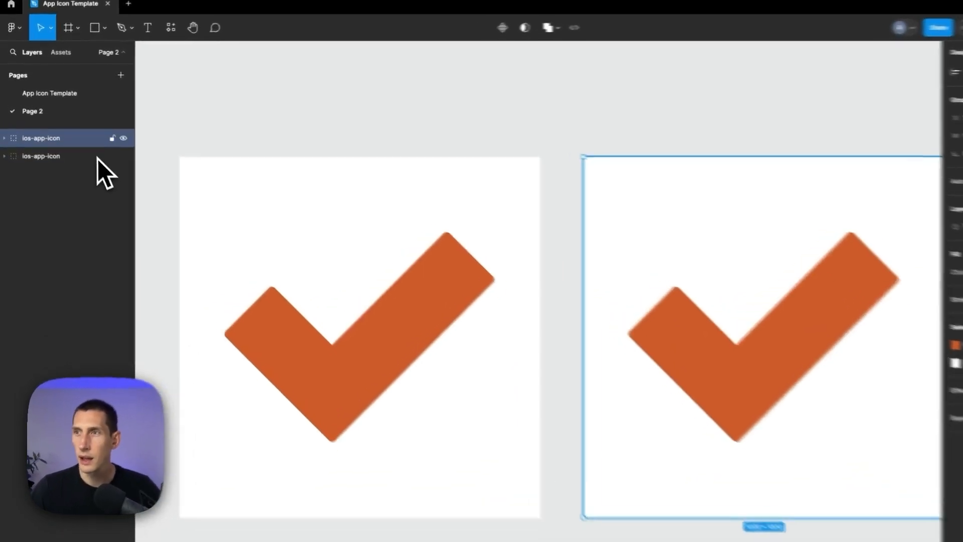
Rename the copied icon group as android-app-icon.
double_click(30, 130)
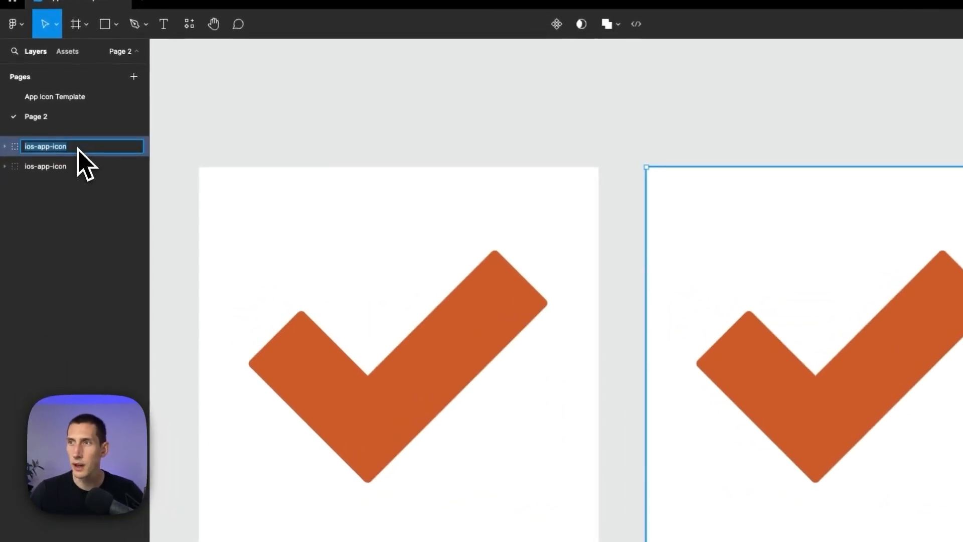
key(BackSpace)
key(BackSpace)
key(BackSpace)
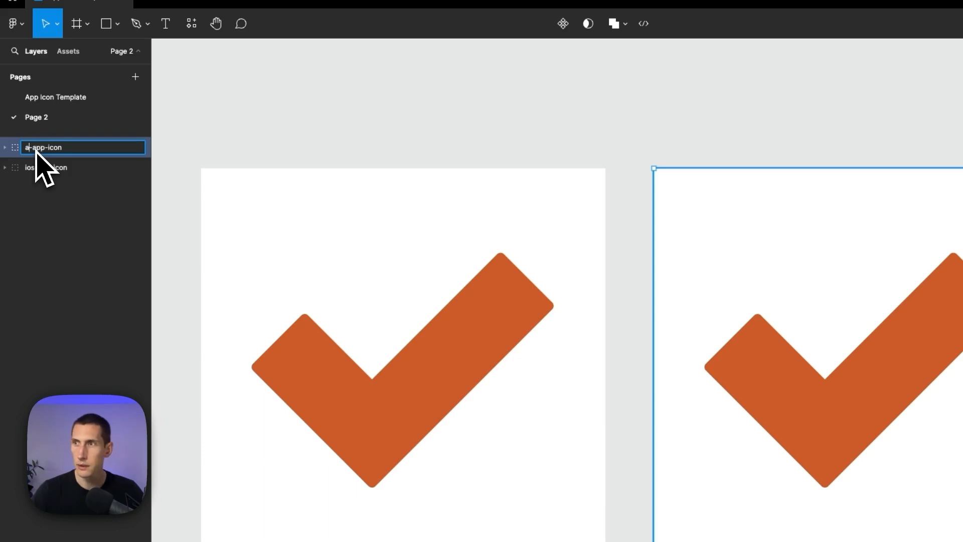
text(android)
key(Return)
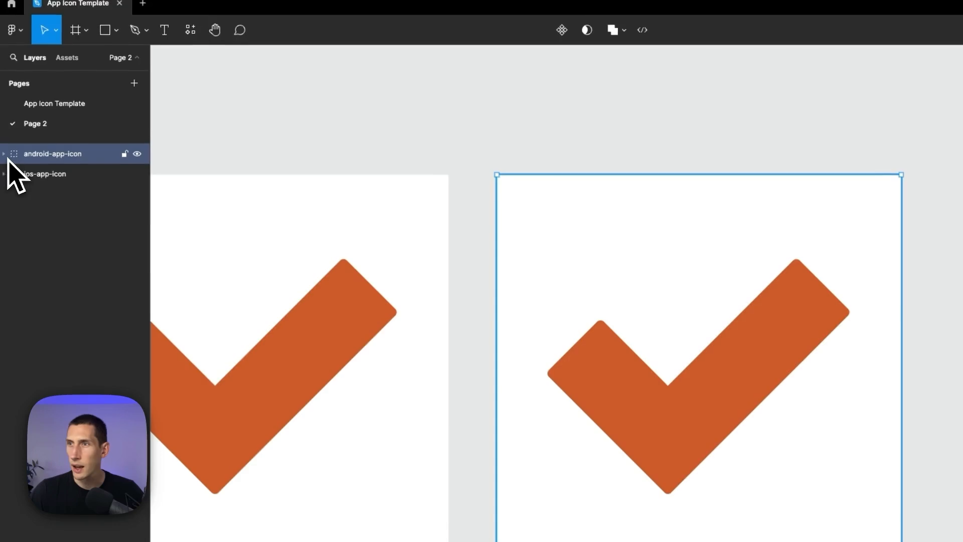
Unhide the gray rectangle inside the android-app-icon group and set its width to 500 with the proportions locked.
click(5, 147)
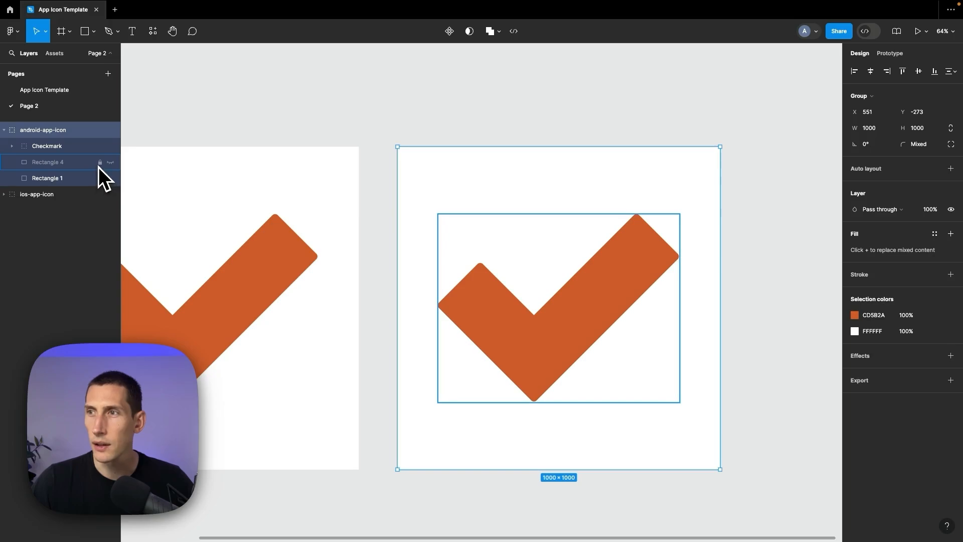
click(110, 162)
double_click(480, 248)
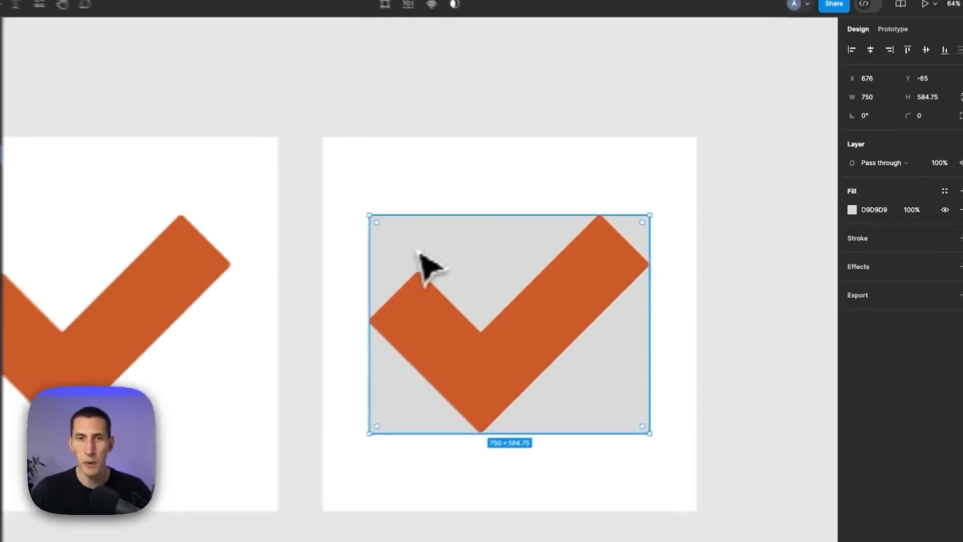
click(852, 127)
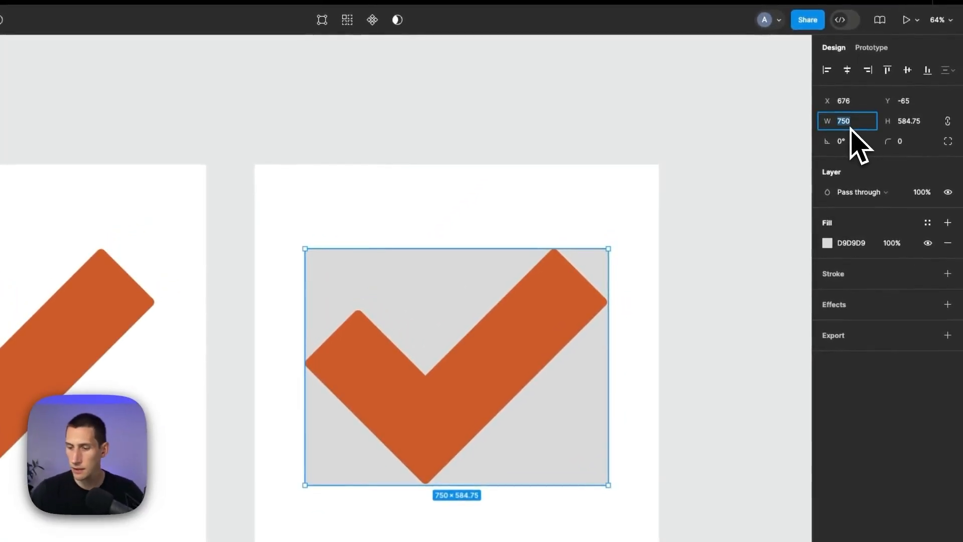
text(5)
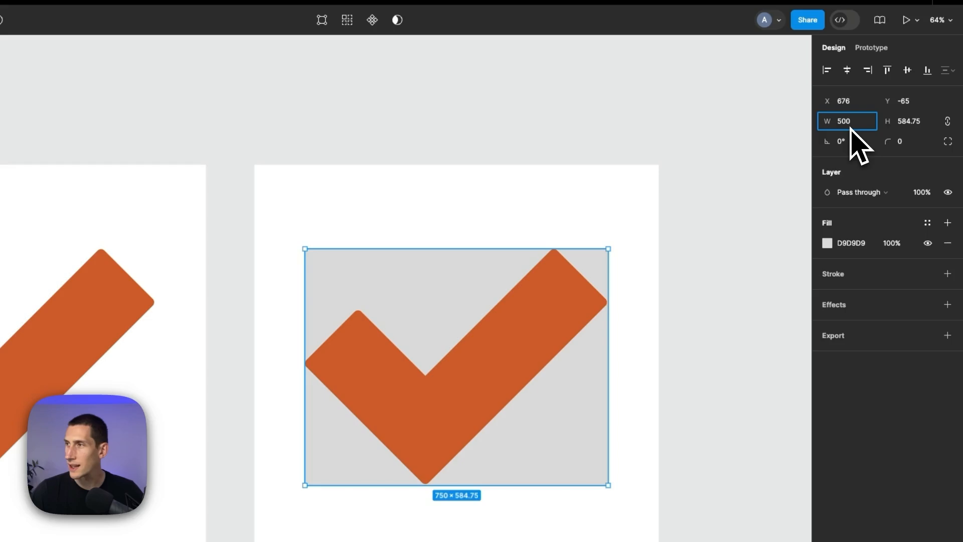
key(Return)
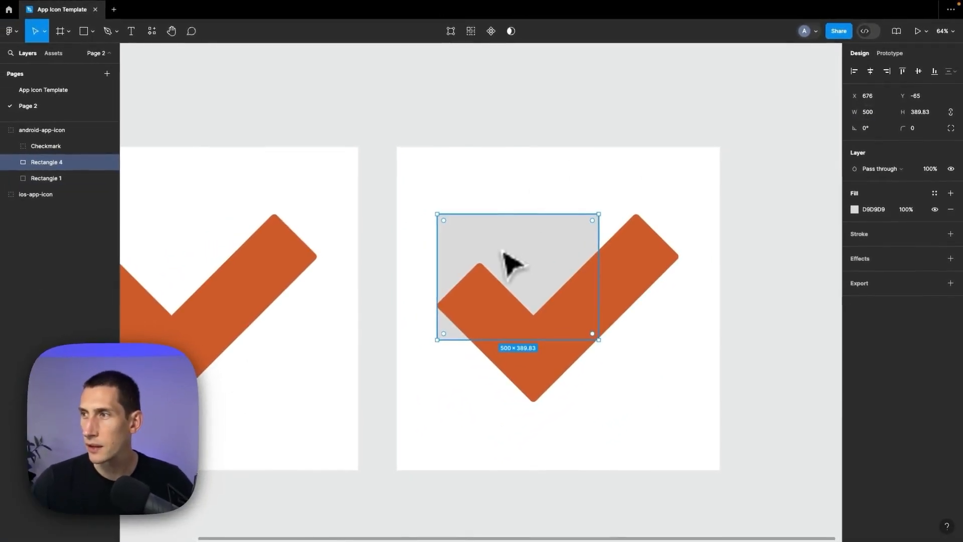
Center the gray rectangle on the Android icon's white square and lock it.
drag(511, 267, 553, 287)
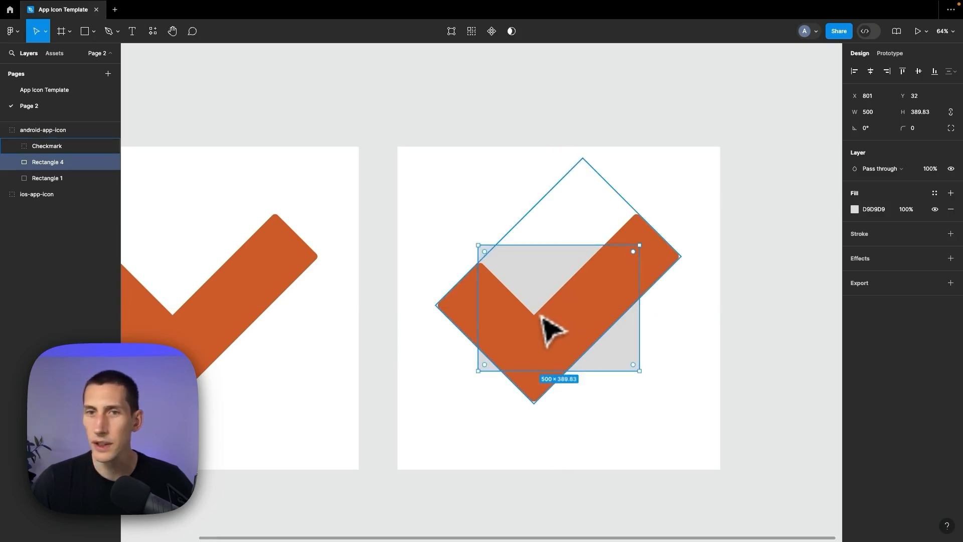
click(99, 163)
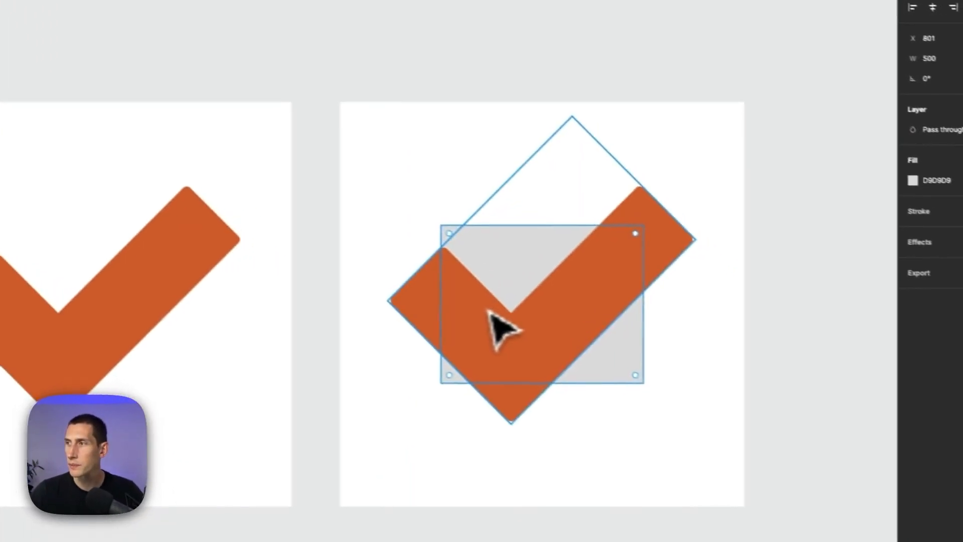
Scale the Android icon's Checkmark group down to about 434 wide and position it to fit exactly inside the gray rectangle.
click(617, 352)
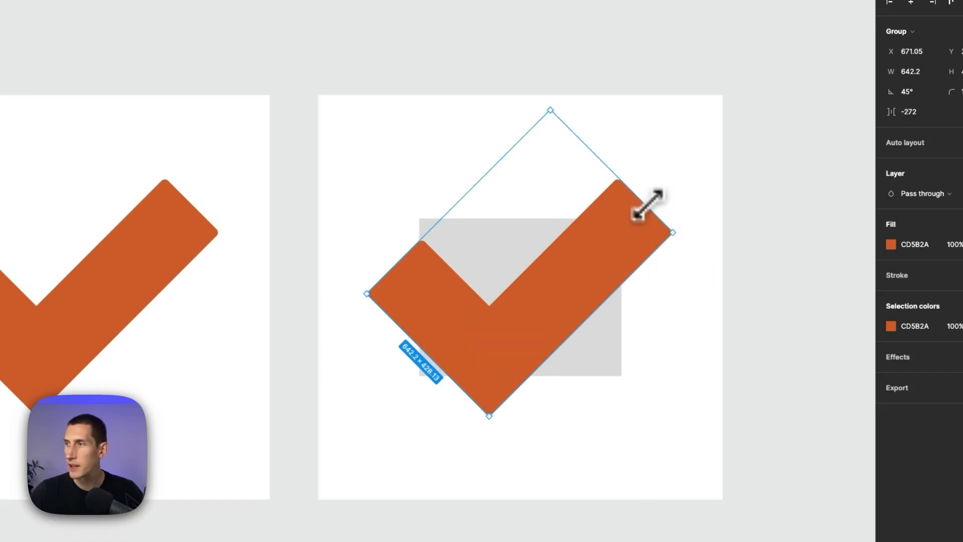
drag(647, 205, 576, 251)
drag(553, 293, 591, 278)
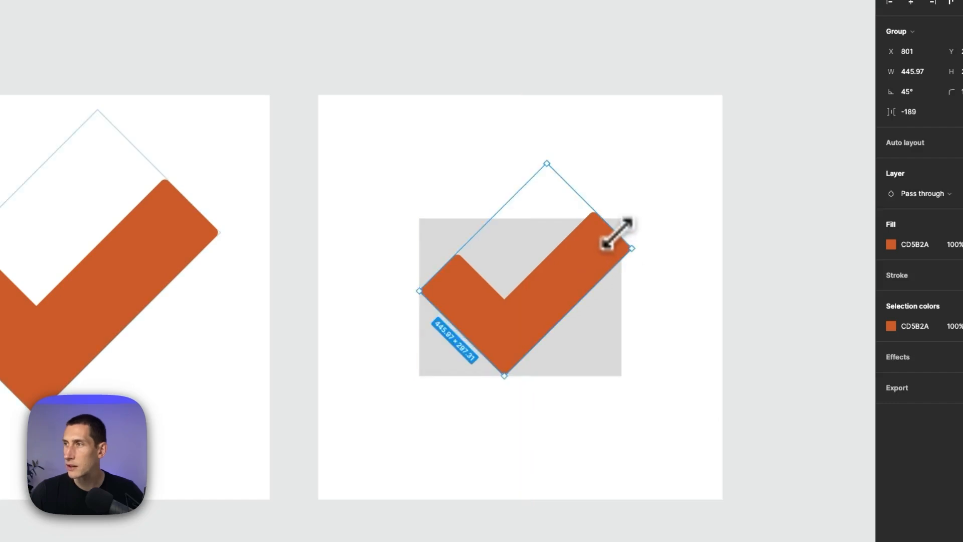
drag(614, 232, 609, 237)
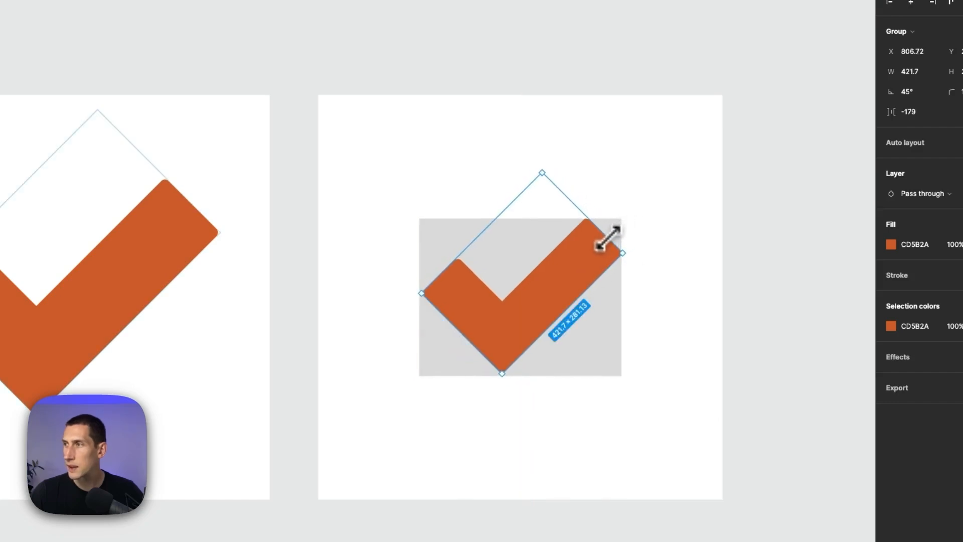
click(623, 317)
click(531, 323)
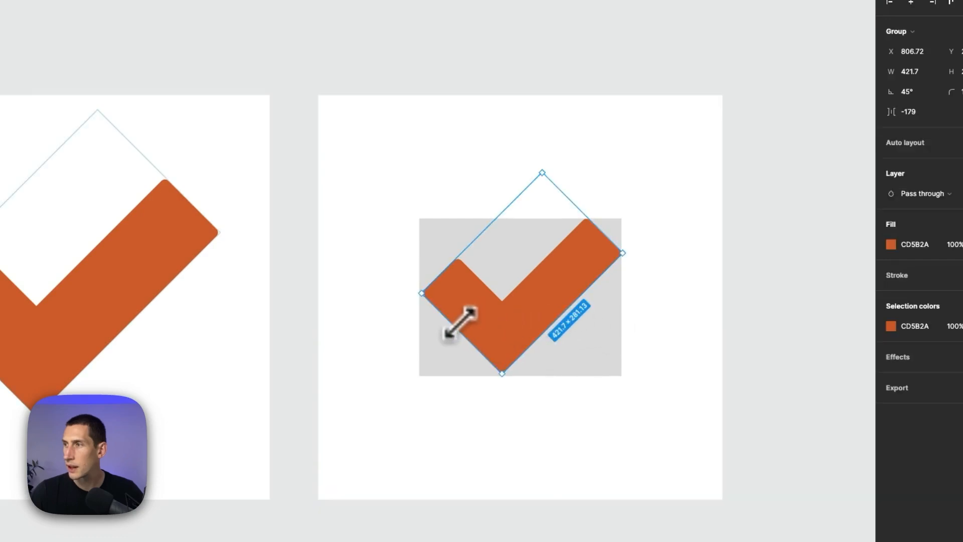
drag(451, 323, 453, 327)
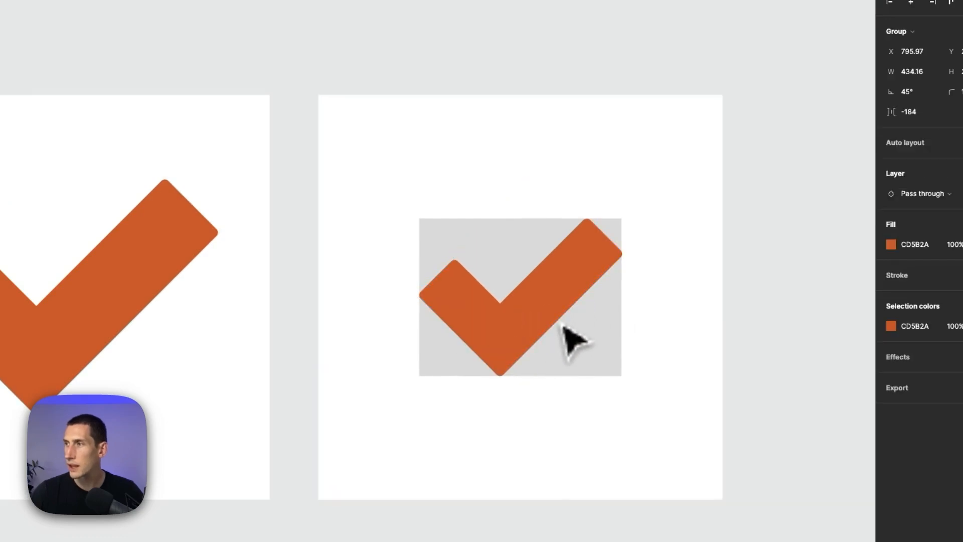
Hide the locked gray rectangle in the android-app-icon group.
click(577, 362)
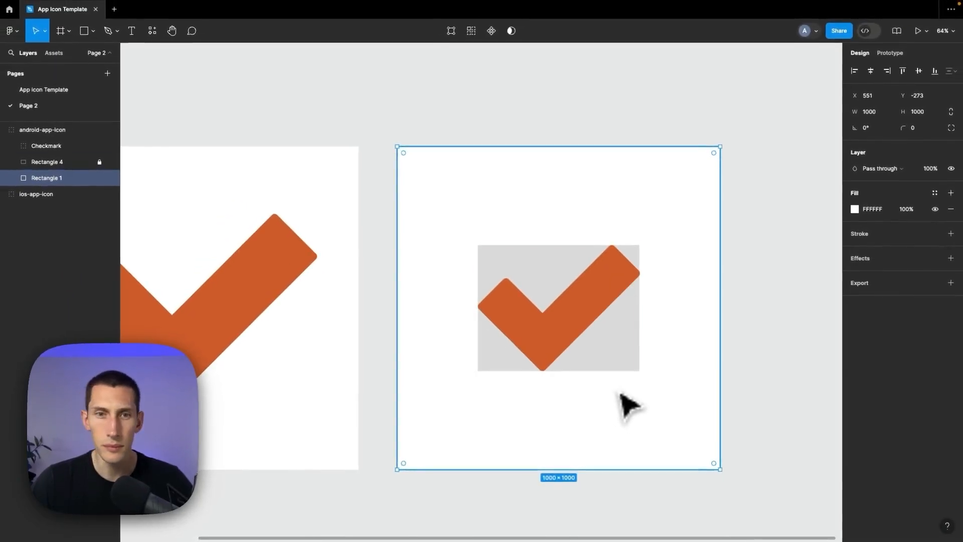
click(111, 162)
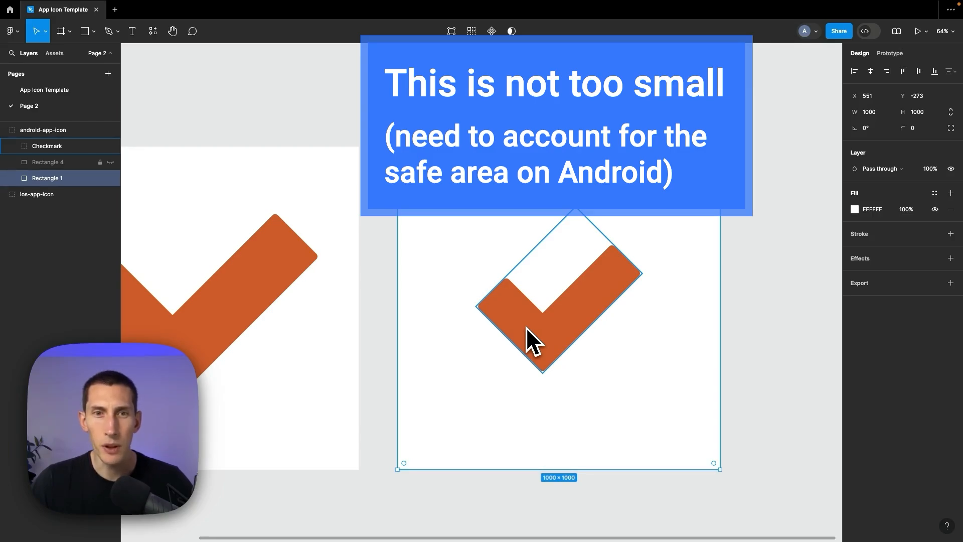
Switch to the Android emulator to look at the round app icons in its app list, and return to Figma.
key(ctrl+Left)
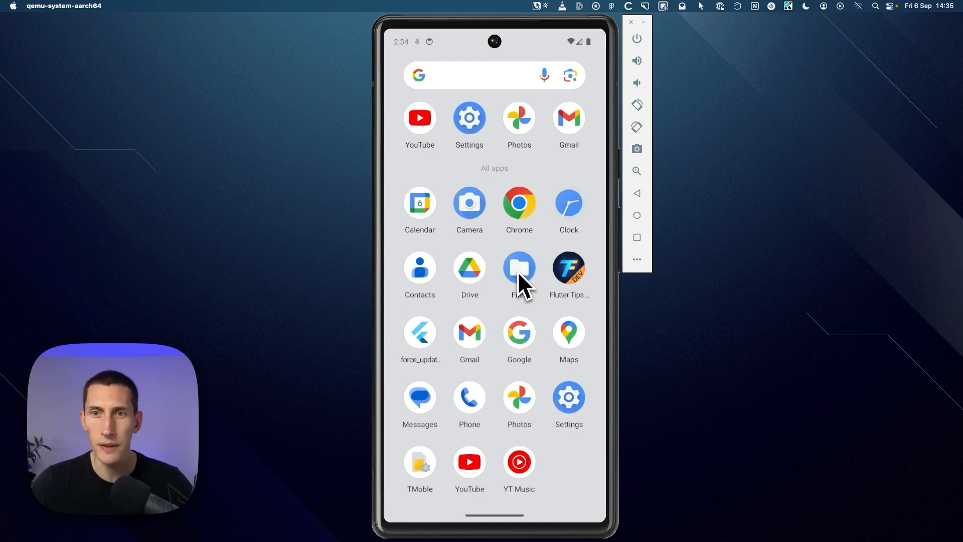
key(ctrl+Right)
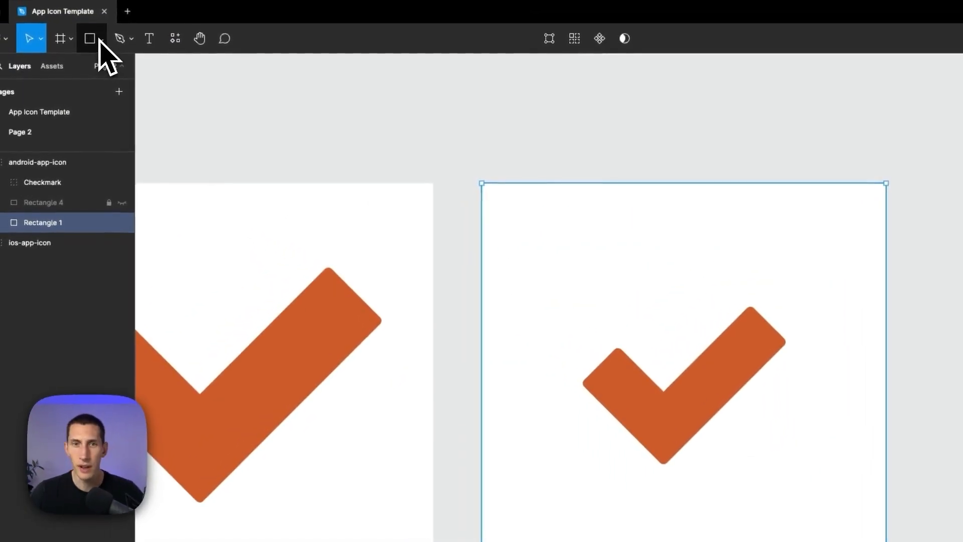
Draw an ellipse on the Android icon's white square and set its width and height to 666.
click(94, 32)
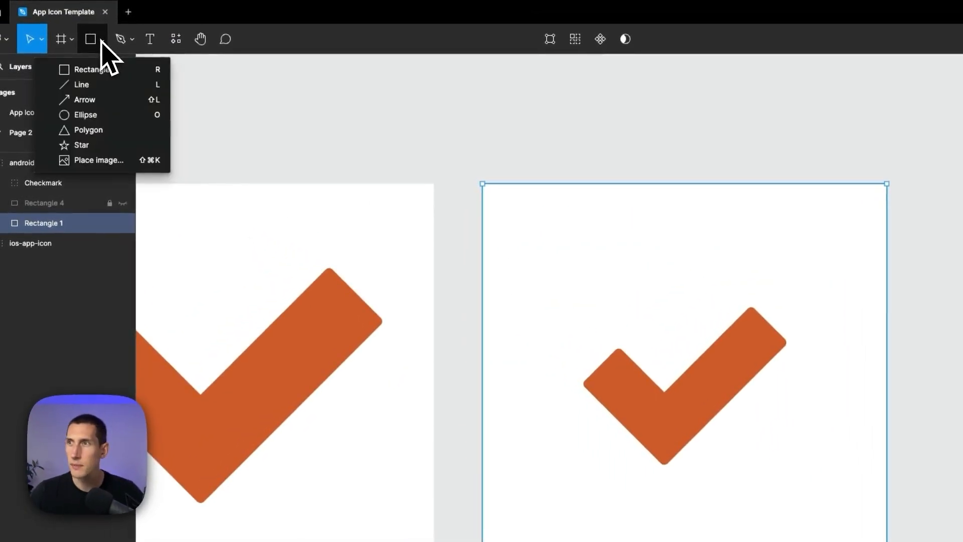
click(94, 117)
drag(570, 275, 796, 479)
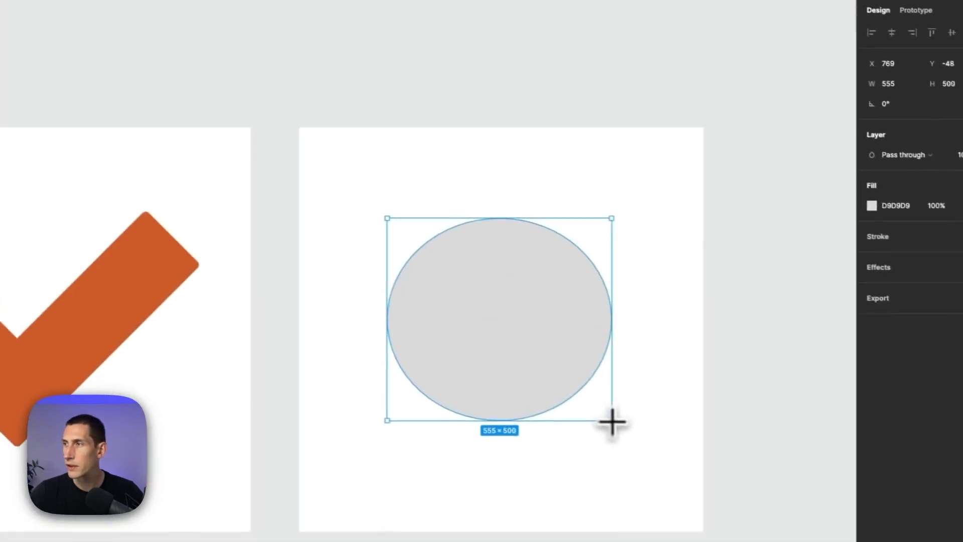
drag(612, 423, 613, 426)
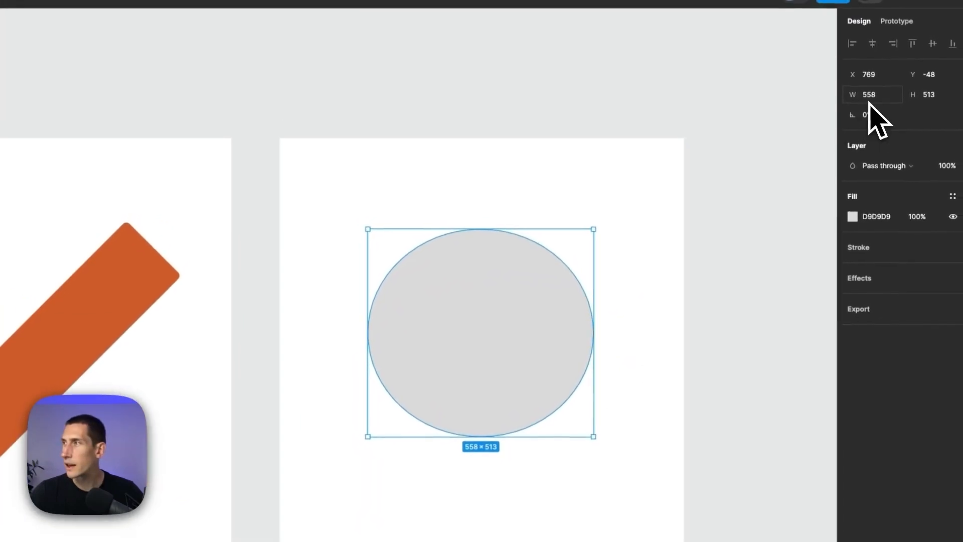
click(871, 99)
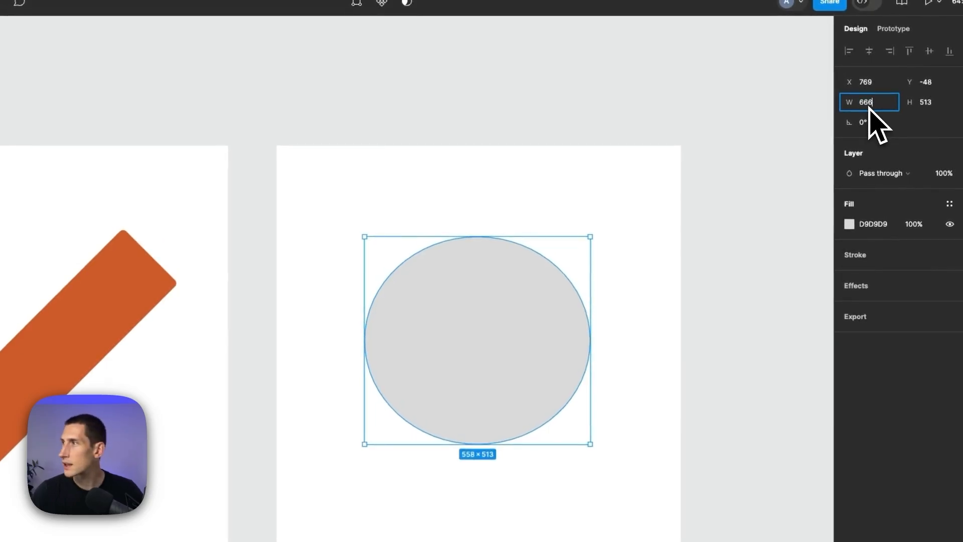
key(Tab)
key(Return)
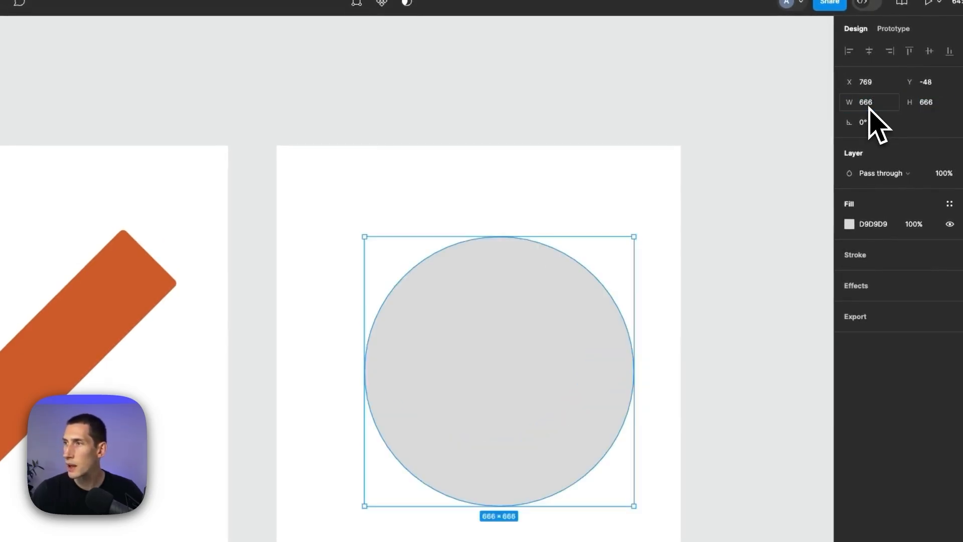
Center the circle on the Android icon, behind the Checkmark in the android-app-icon group, and hide it.
drag(578, 354, 554, 325)
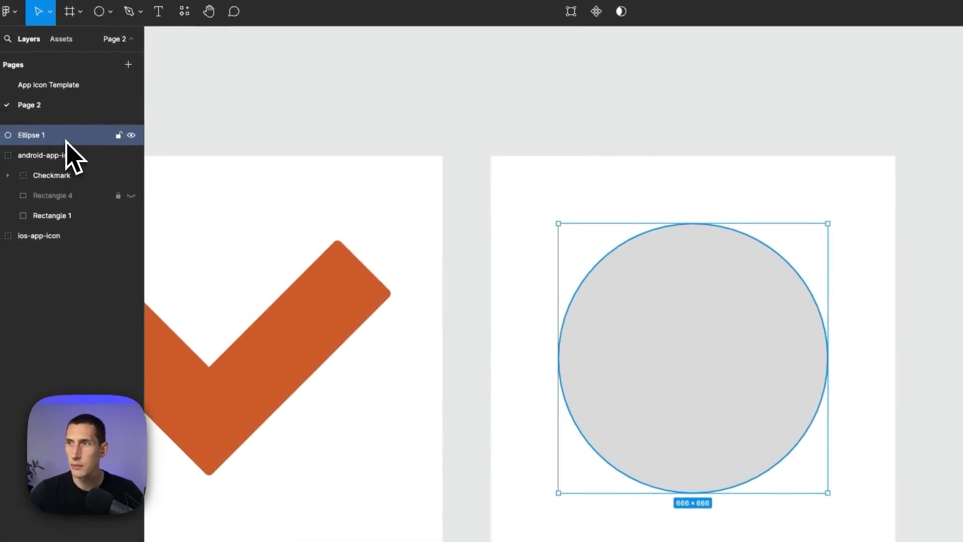
drag(67, 140, 77, 203)
click(77, 202)
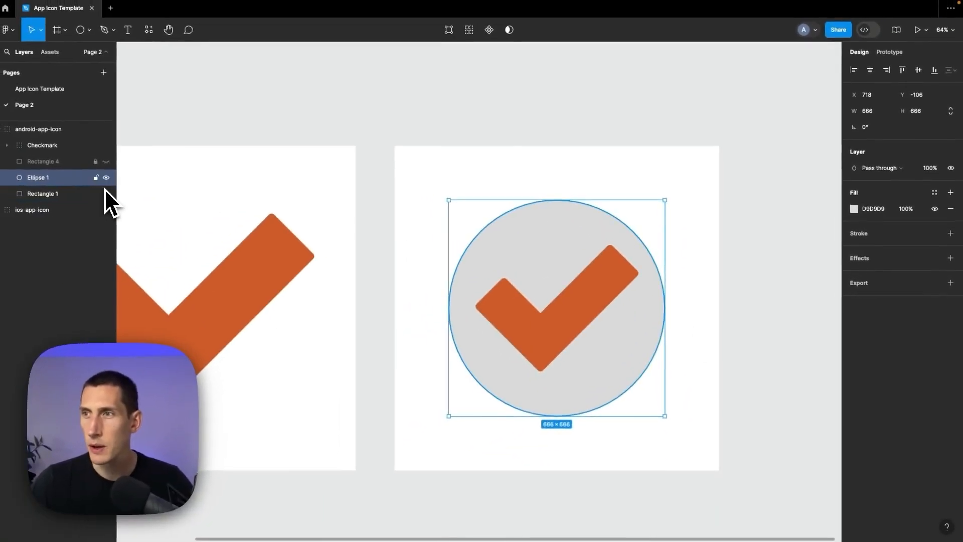
click(109, 181)
click(383, 260)
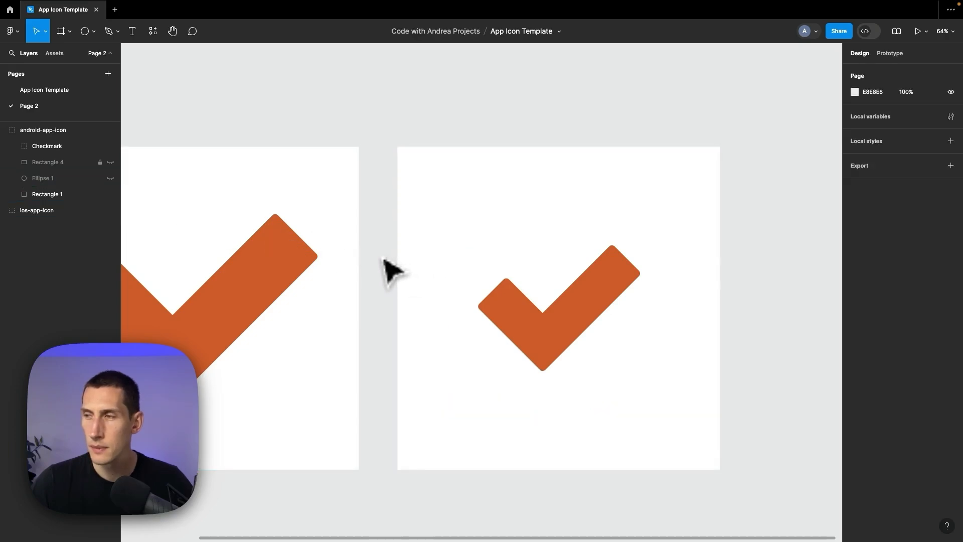
Examine the separate Android foreground and background icons on the App Icon Template page, and return to Page 2.
scroll(382, 259, down, 3)
scroll(384, 261, down, 2)
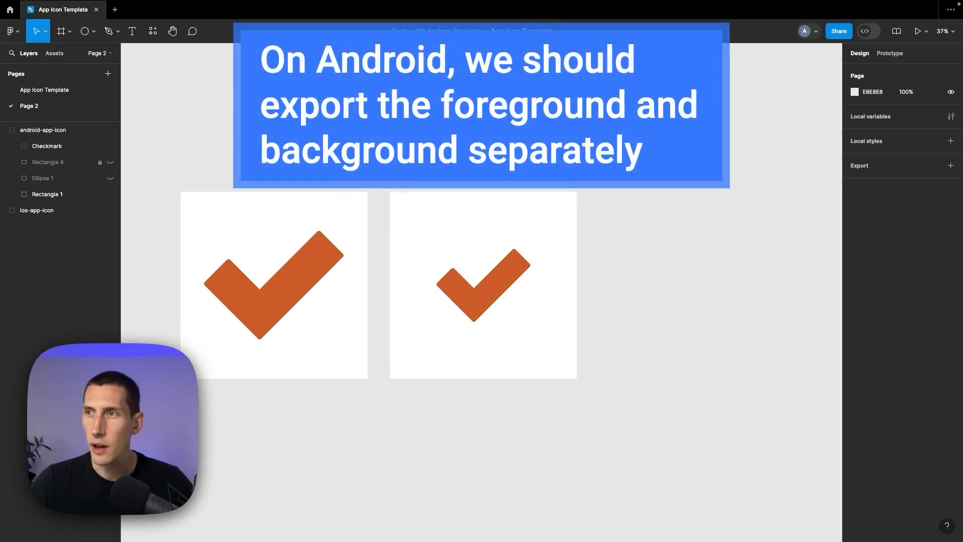
click(91, 93)
click(557, 271)
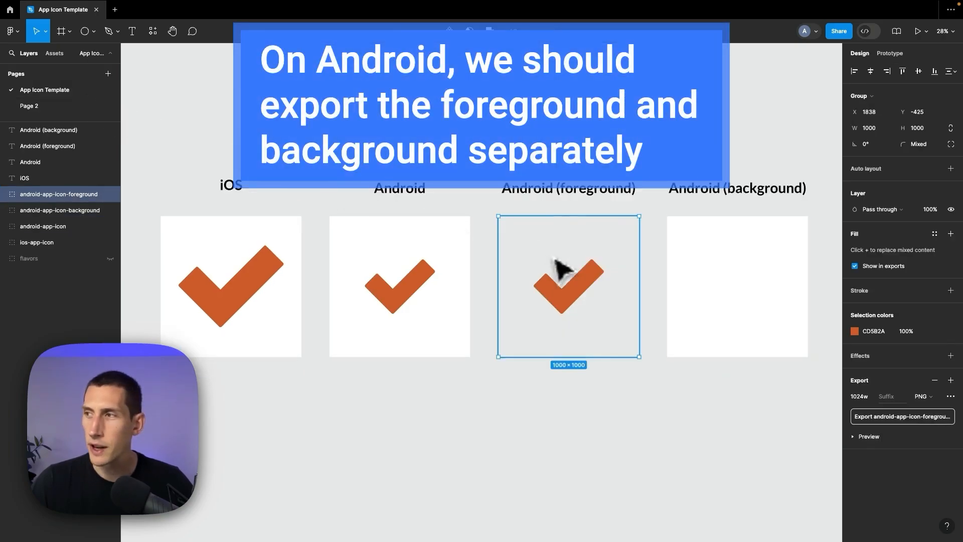
click(723, 278)
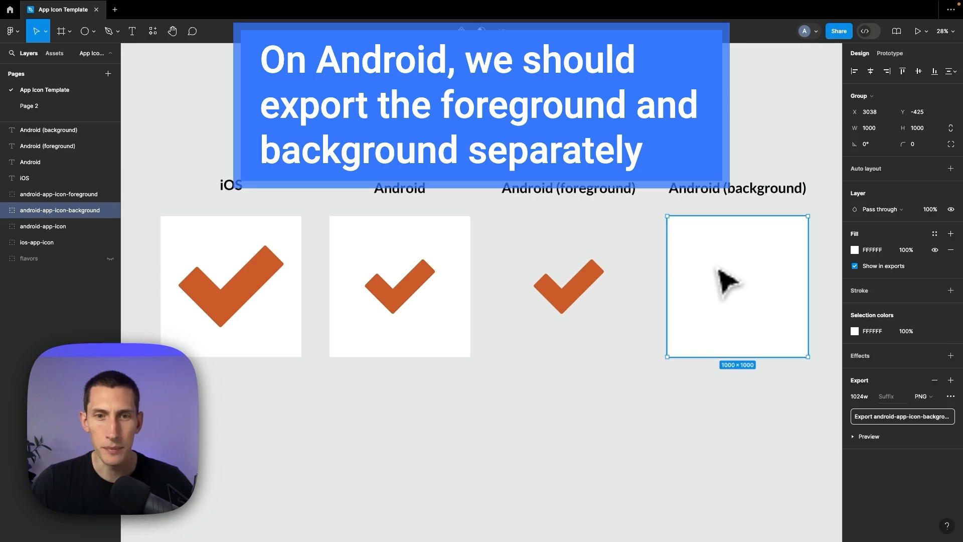
click(45, 106)
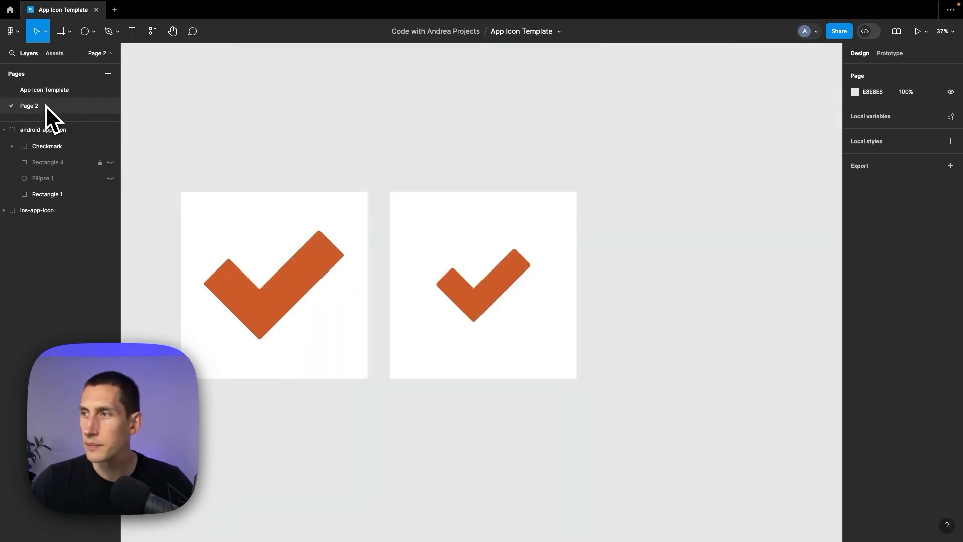
Duplicate the android-app-icon group beside the original and rename the copy android-app-icon-foreground.
click(494, 243)
key(super+c)
key(super+v)
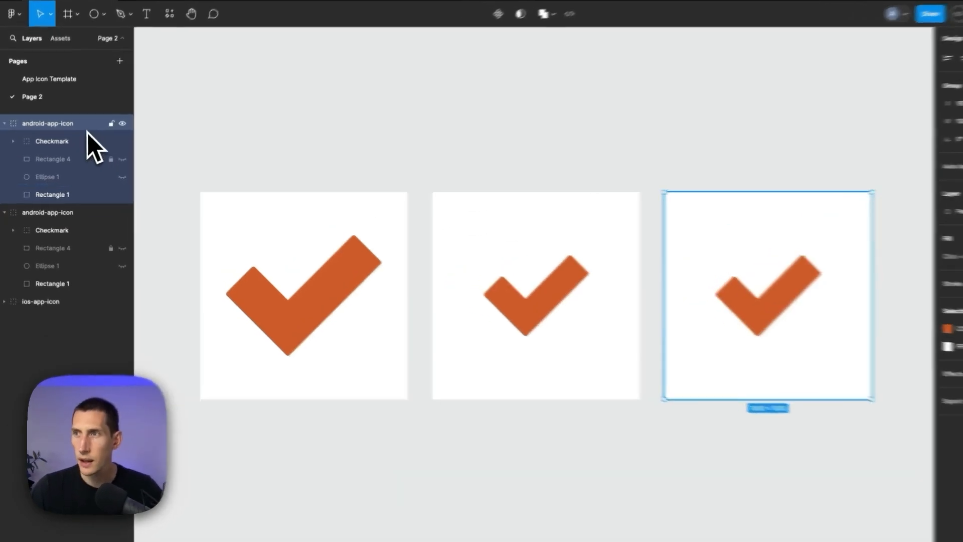
double_click(87, 128)
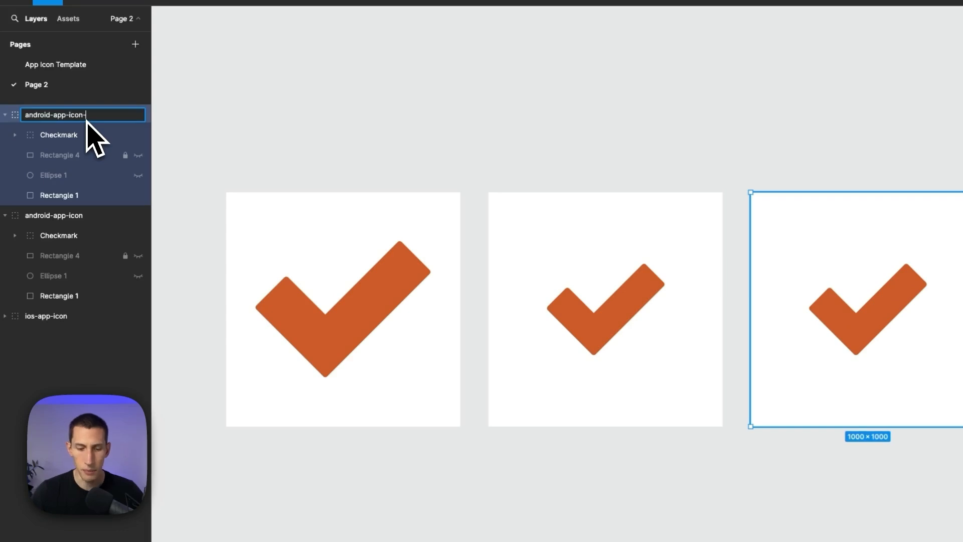
text(-foreground)
Delete the hidden Rectangle 4 and Ellipse 1 from the android-app-icon-foreground group.
click(73, 154)
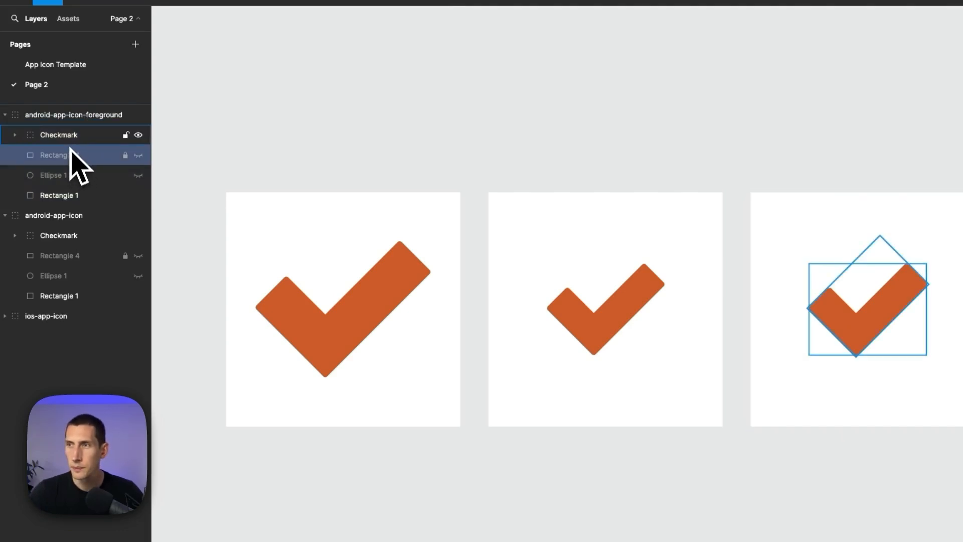
shift+click(69, 175)
key(Delete)
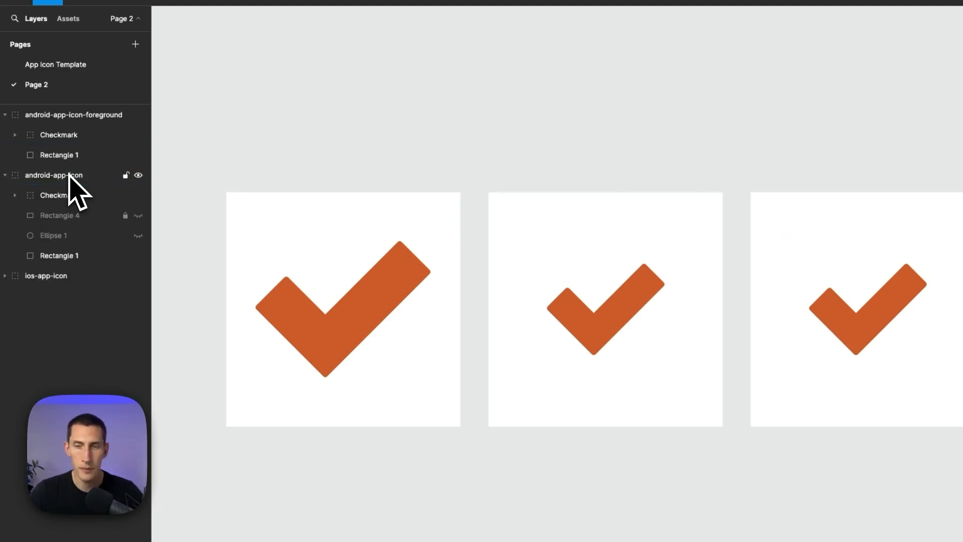
Use Rectangle 1 as a mask in the android-app-icon-foreground group and select the whole group.
click(69, 161)
right_click(70, 166)
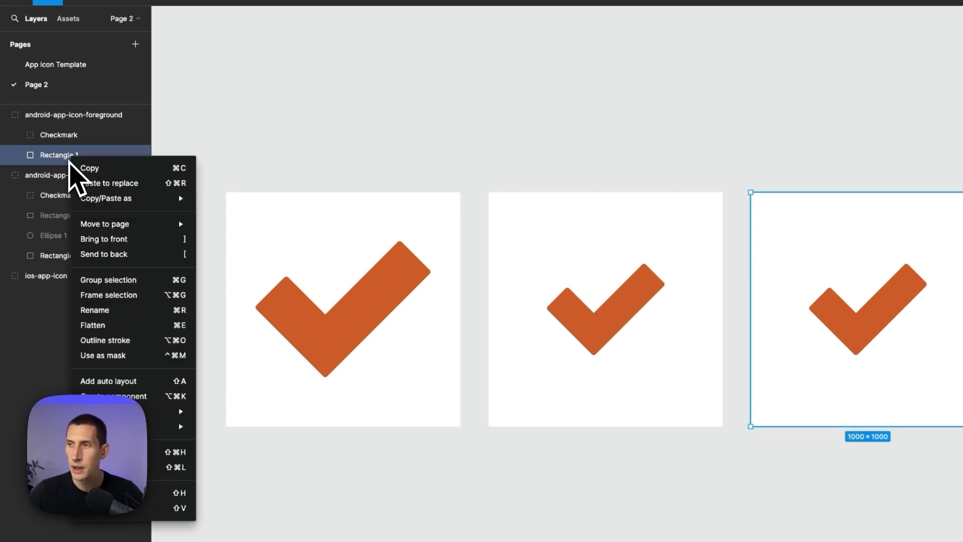
click(107, 358)
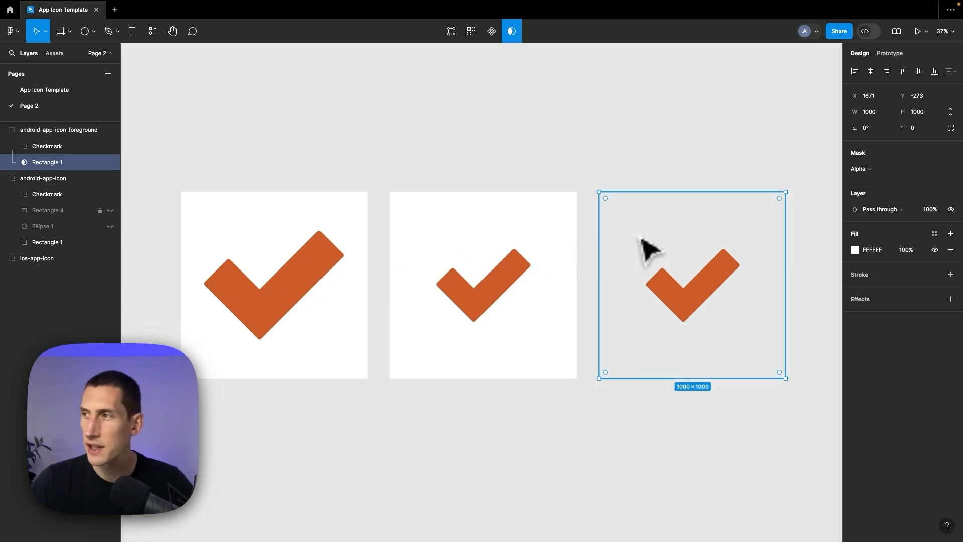
click(101, 130)
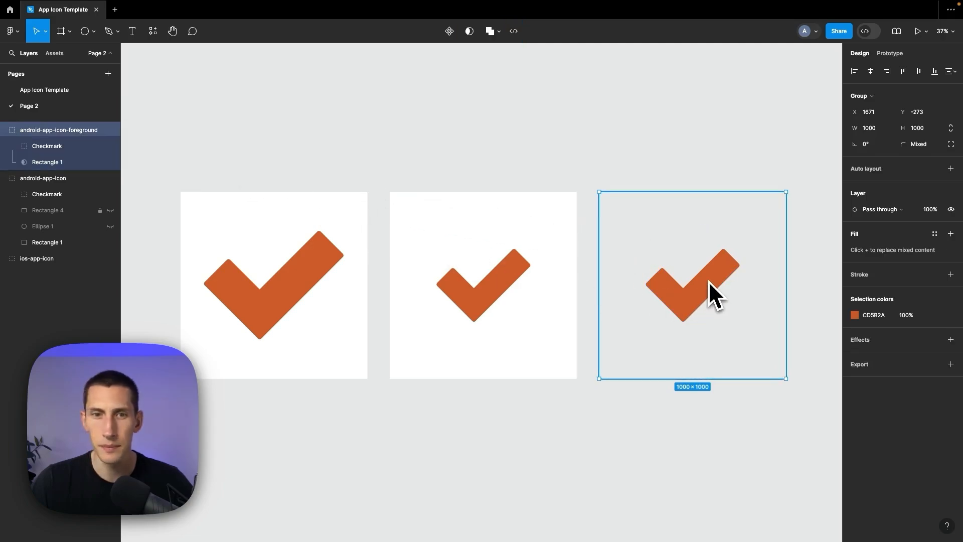
Duplicate the android-app-icon group again and place the copy beyond the foreground icon, in line with the other icons.
scroll(711, 292, right, 4)
click(419, 264)
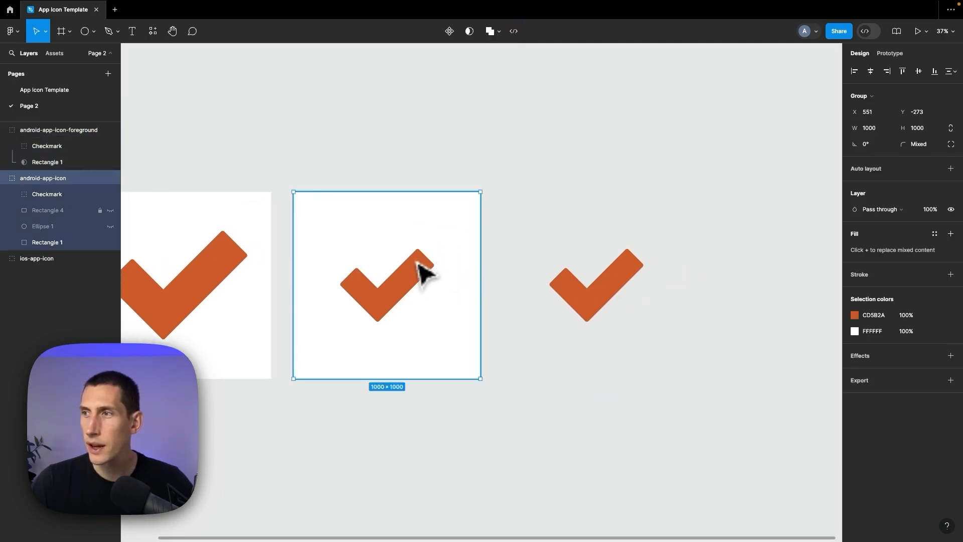
key(super+c)
key(super+v)
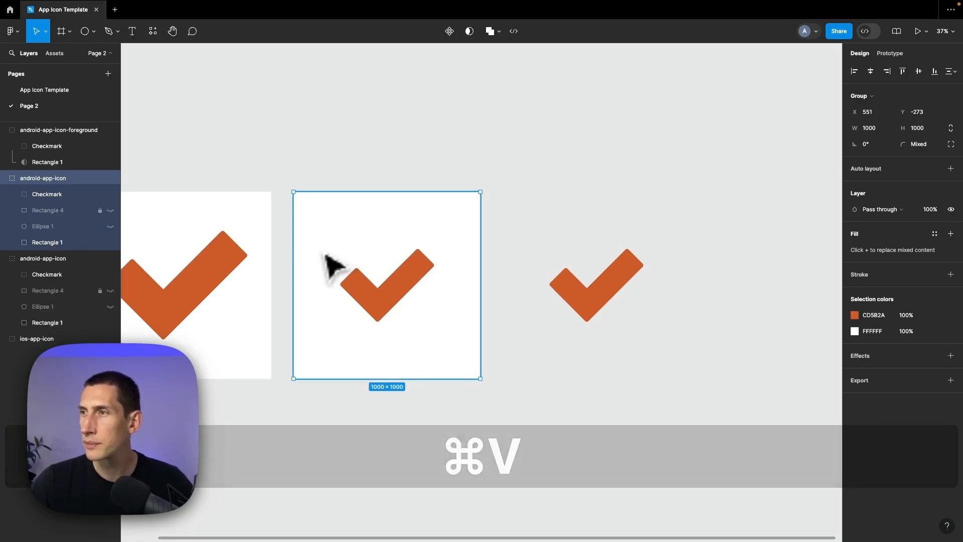
drag(331, 264, 748, 266)
scroll(746, 267, right, 8)
Rename the new copy of the android-app-icon group as android-app-icon-background.
double_click(70, 179)
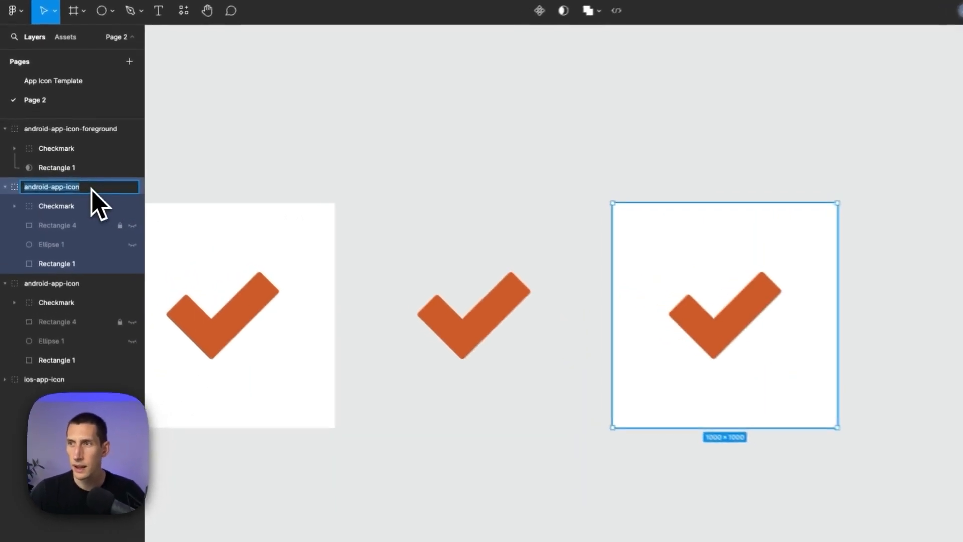
text(-)
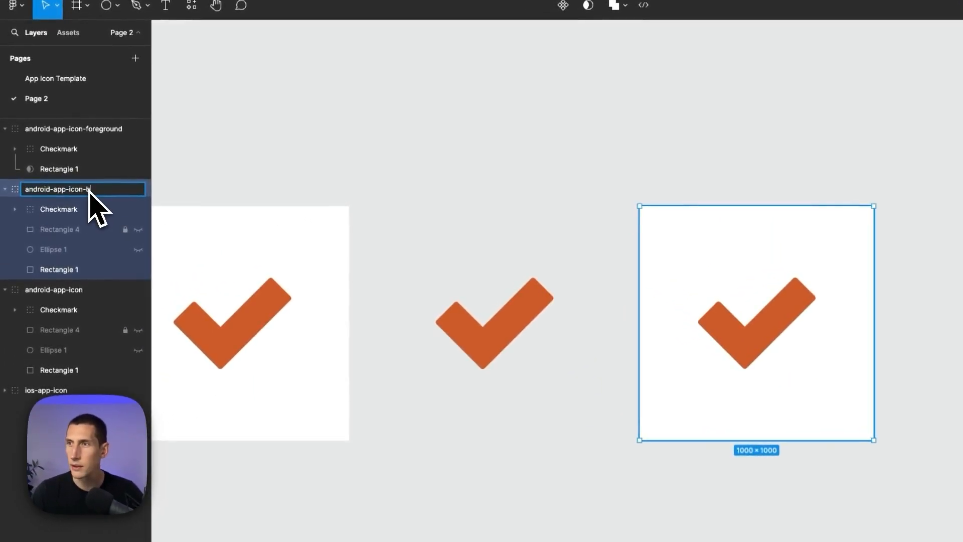
text(background)
key(Return)
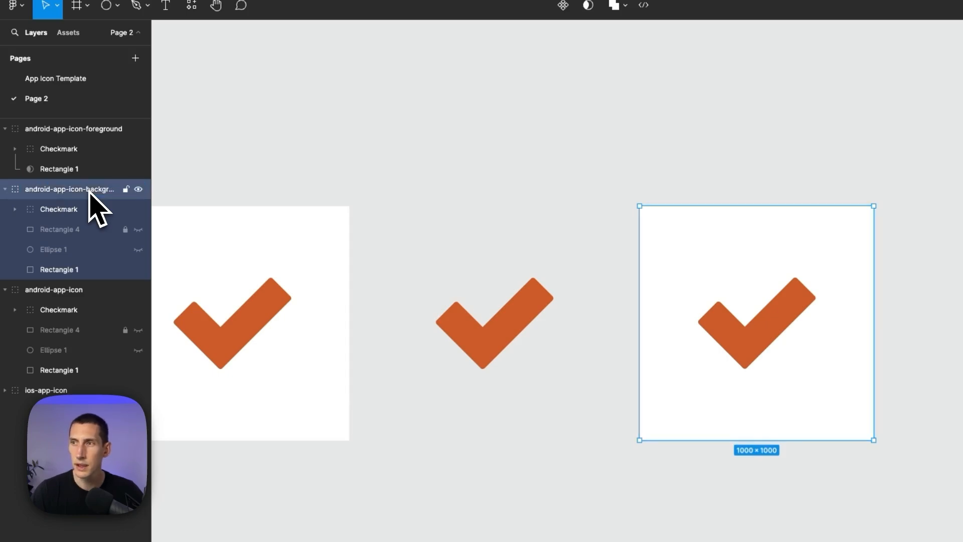
Delete the Checkmark, Rectangle 4 and Ellipse 1 from the android-app-icon-background group, leaving only Rectangle 1.
click(65, 250)
shift+click(67, 211)
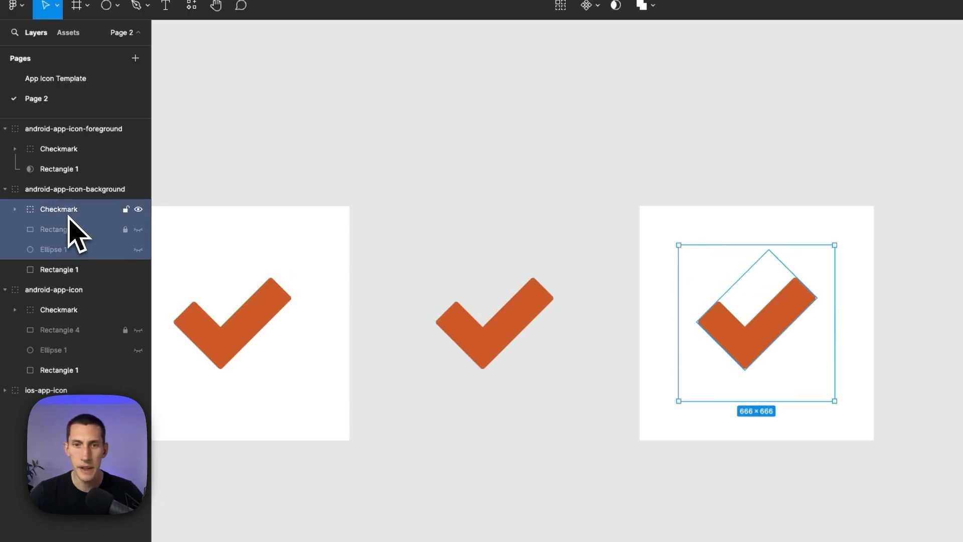
key(Delete)
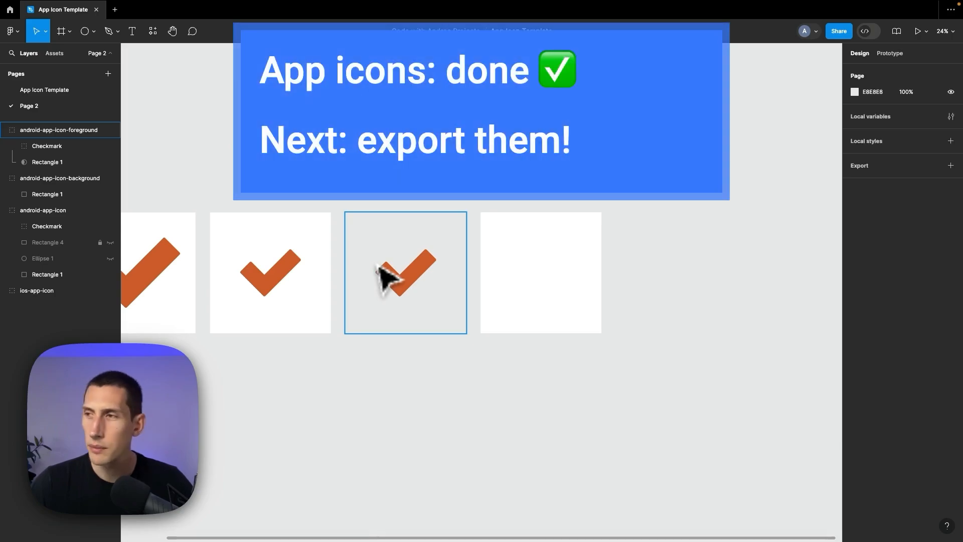
click(386, 276)
click(514, 280)
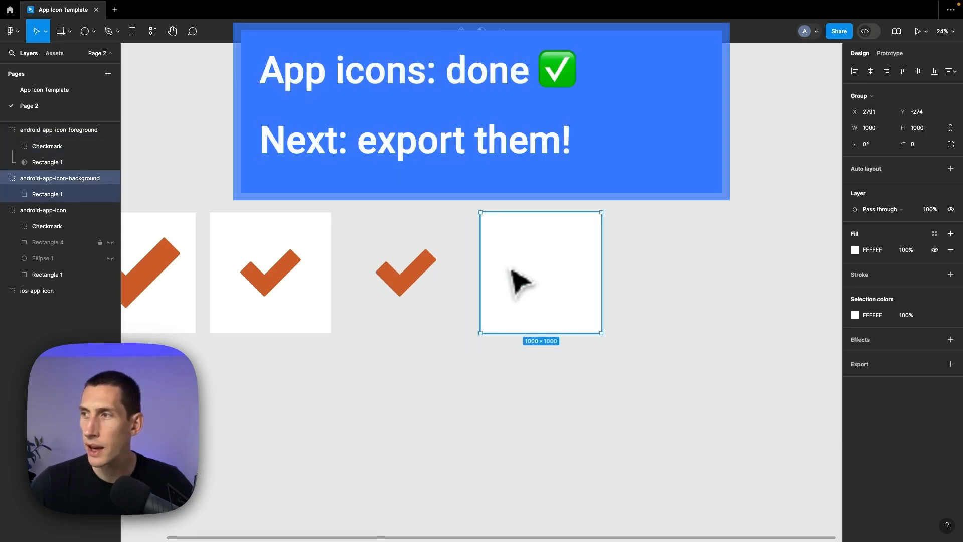
Select all four icon groups and add a PNG export setting with a size of 1024w.
scroll(512, 271, left, 5)
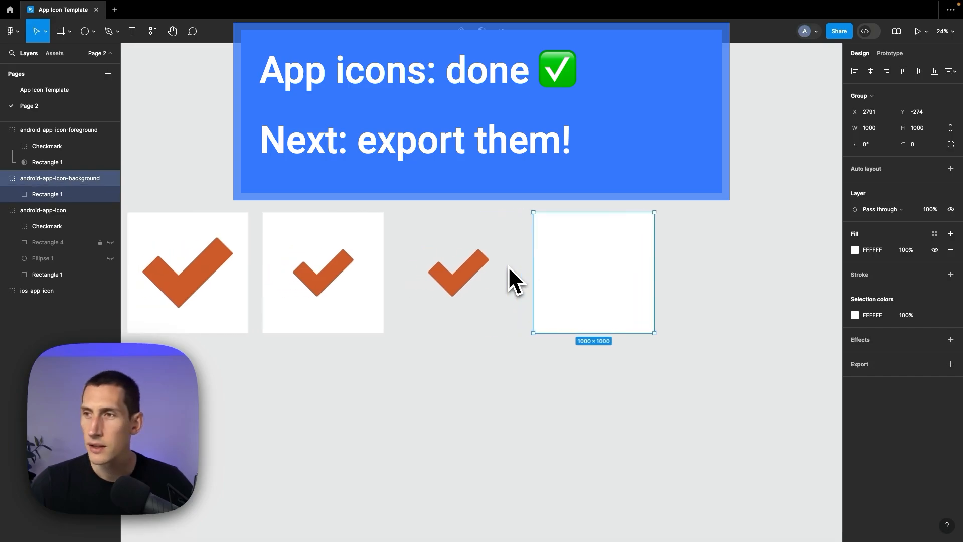
drag(155, 173, 746, 399)
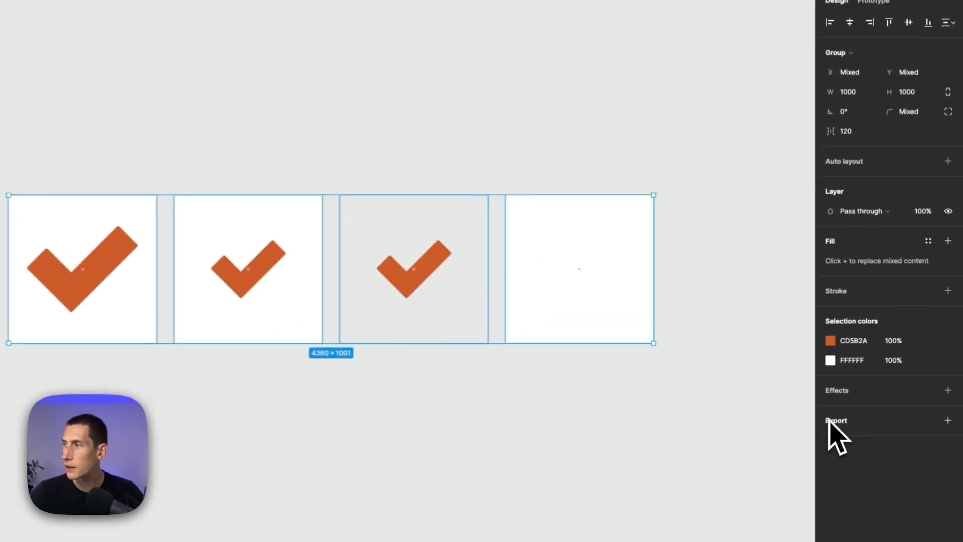
click(859, 389)
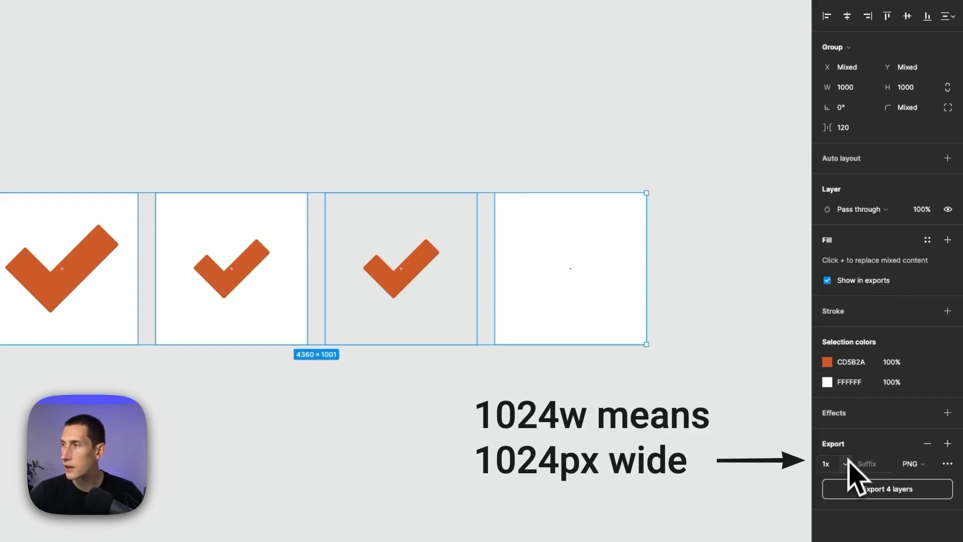
click(834, 468)
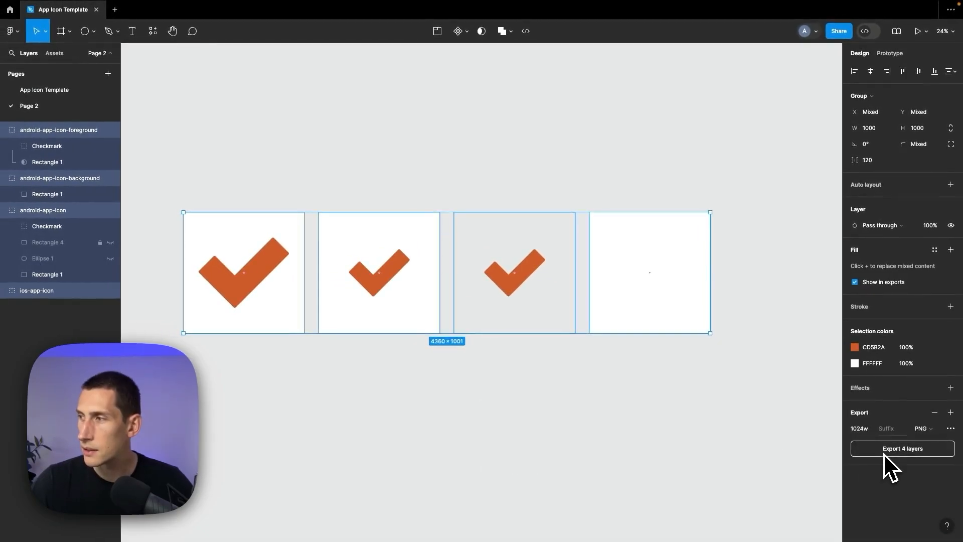
Export the four icon layers into a new folder named "icon" inside Downloads.
click(883, 453)
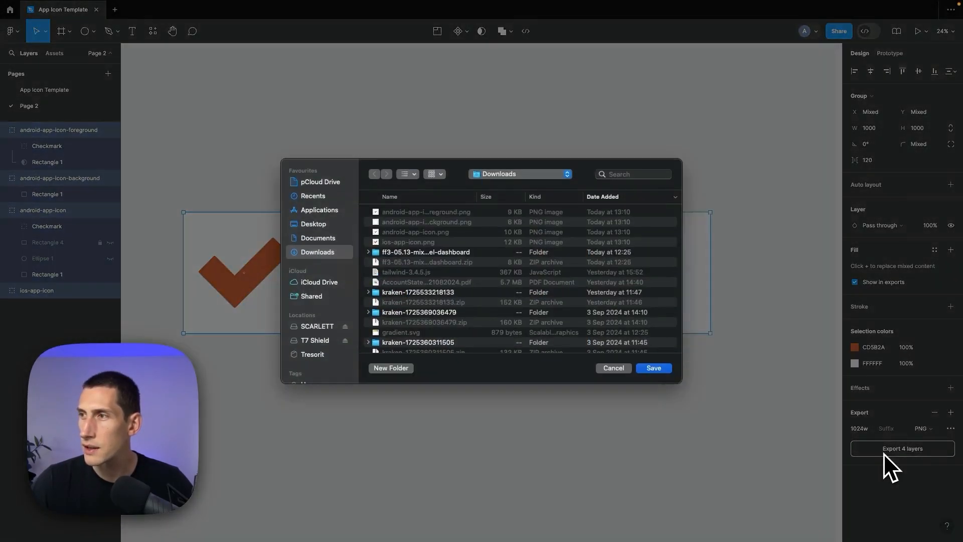
click(400, 369)
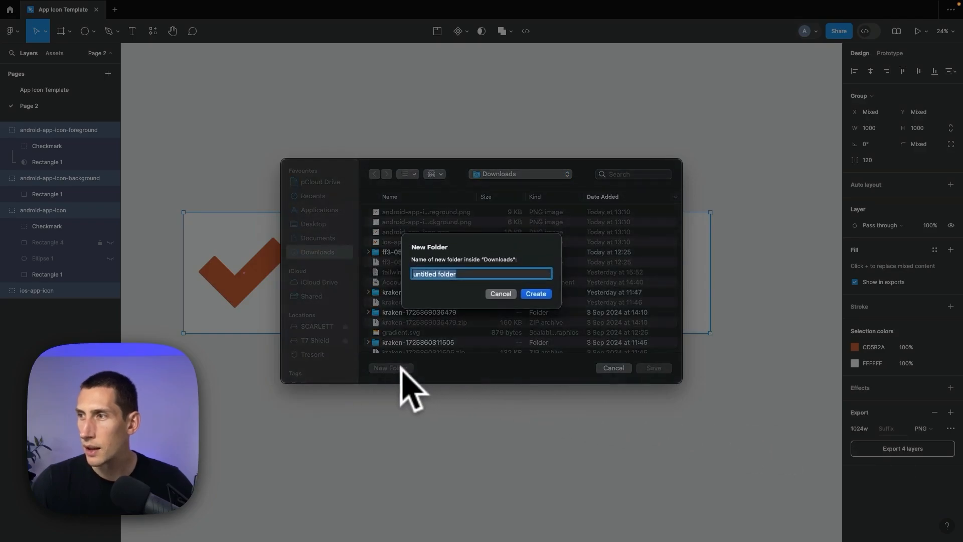
text(icon)
key(Return)
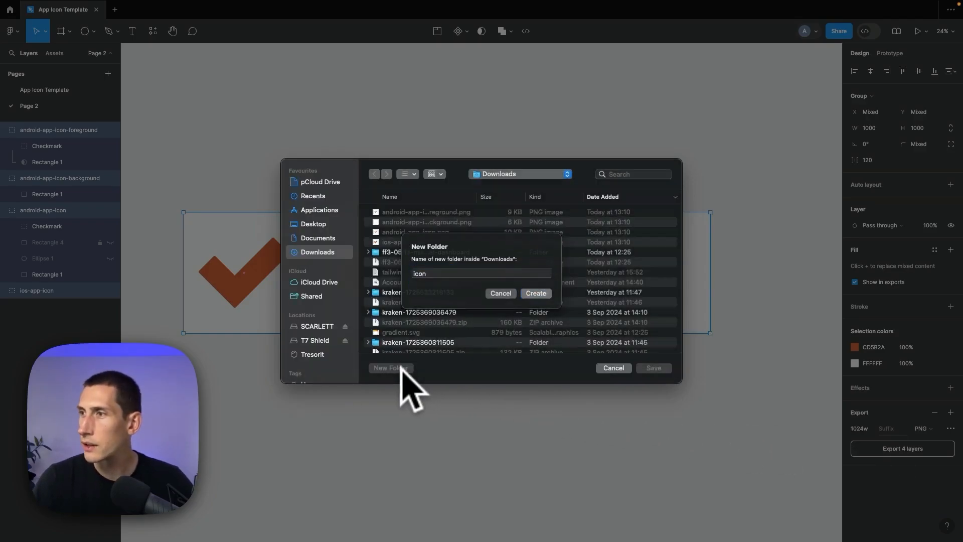
click(657, 365)
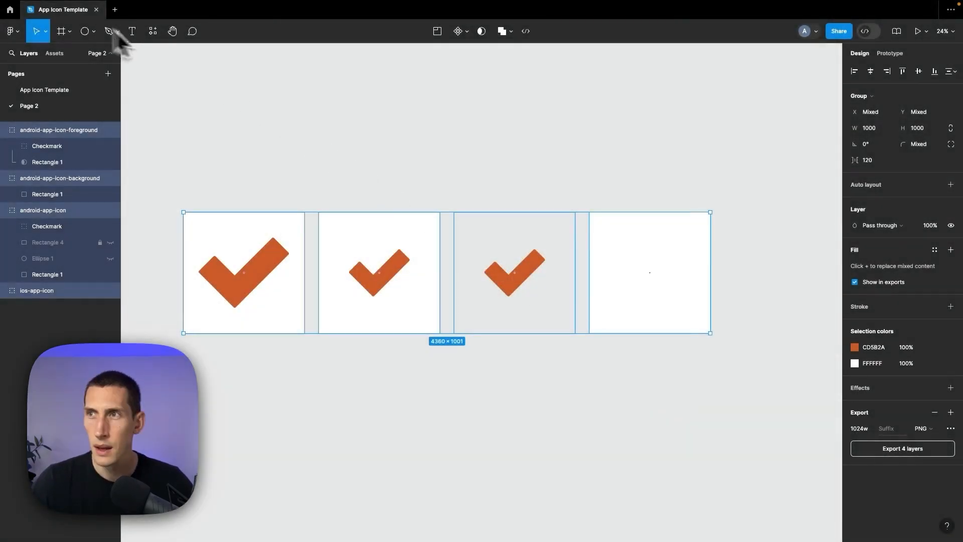
Open the four exported PNGs from the icon folder in Preview, inspect the foreground and android-app-icon images, and close the preview.
mouse_move(65, 2)
click(27, 19)
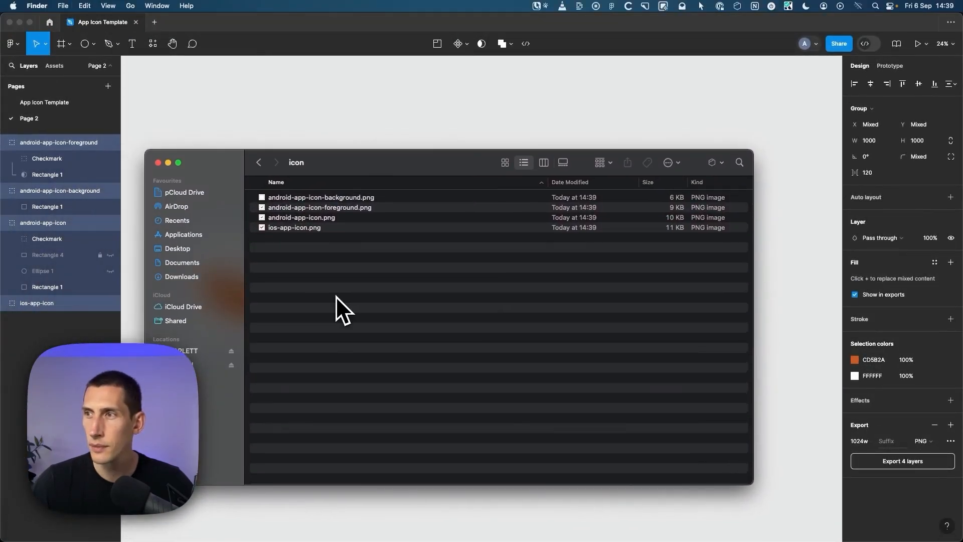
key(super+a)
double_click(295, 216)
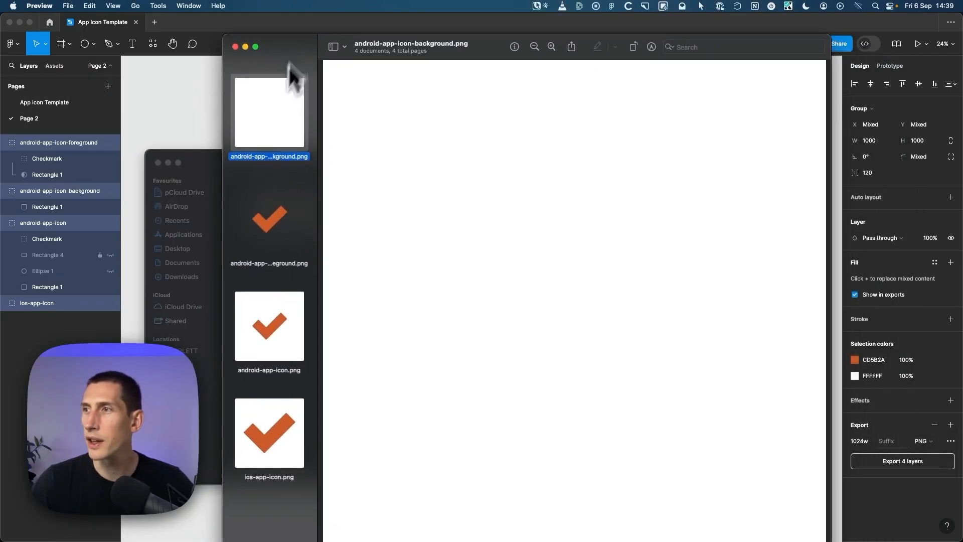
click(261, 223)
click(275, 324)
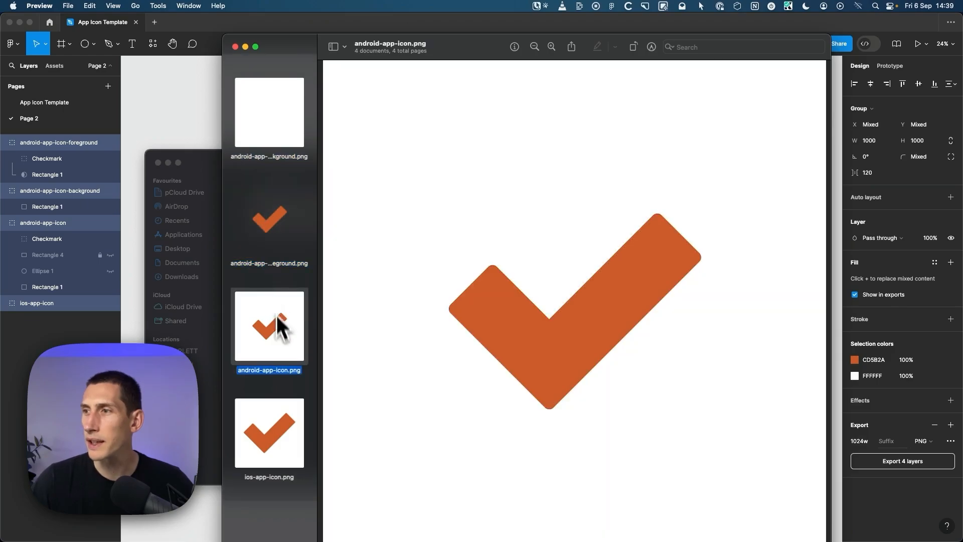
click(235, 47)
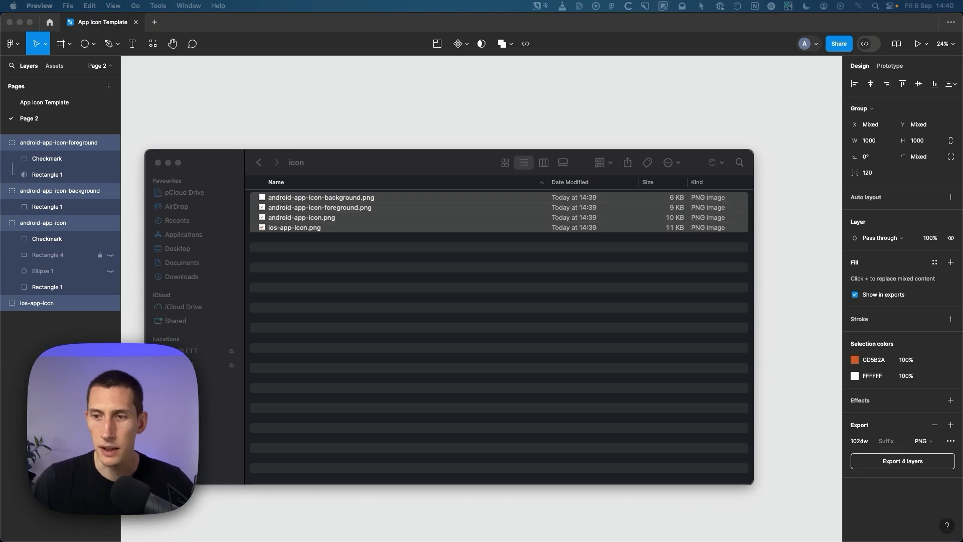
Switch to VS Code and copy the four exported icon PNGs from Finder into the flutter_ship_app project's assets folder.
key(super+Tab)
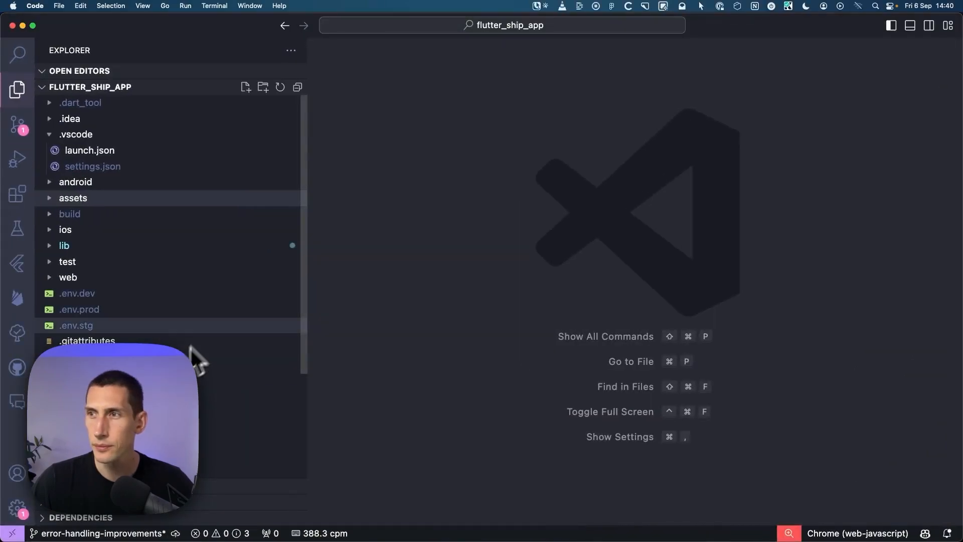
key(super+Tab)
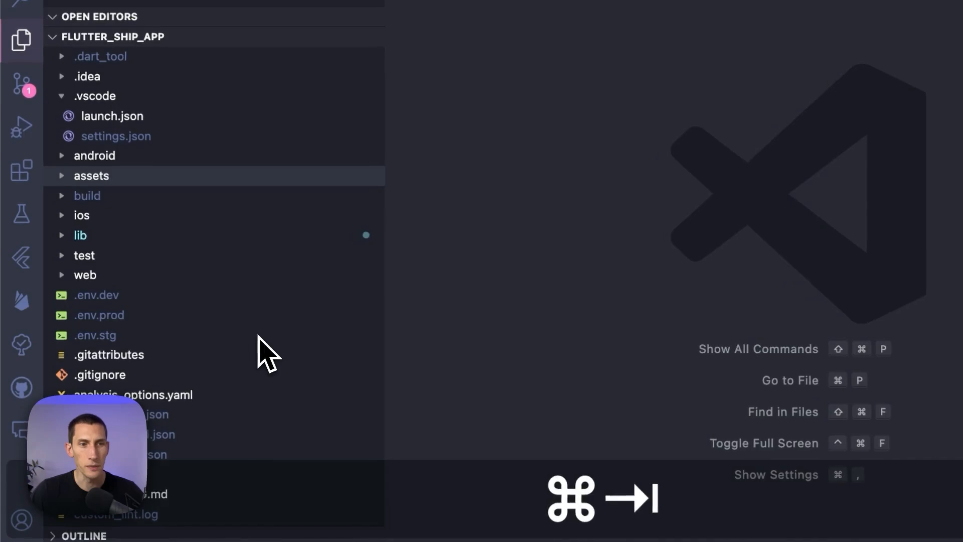
drag(321, 201, 329, 202)
drag(411, 180, 160, 185)
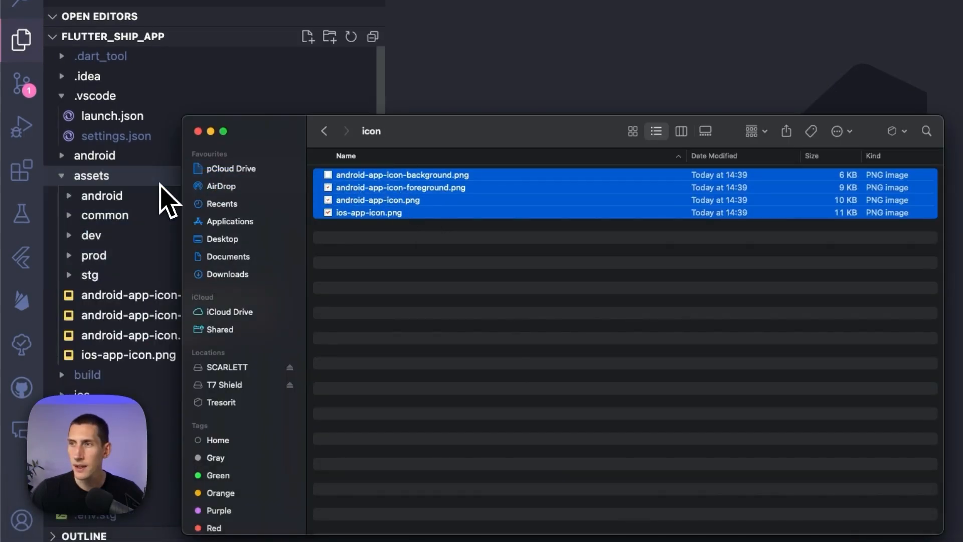
View the imported icon images in the editor, including ios-app-icon.png.
click(153, 298)
click(165, 332)
click(166, 373)
Open pubspec.yaml and examine the flutter_launcher_icons configuration, highlighting its iOS, Android and adaptive icon image paths.
scroll(168, 370, down, 10)
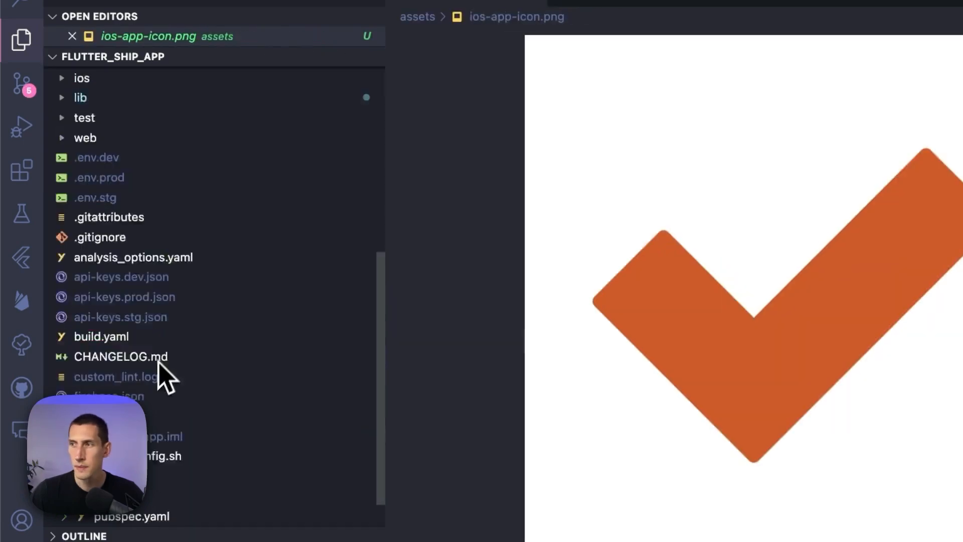
click(152, 435)
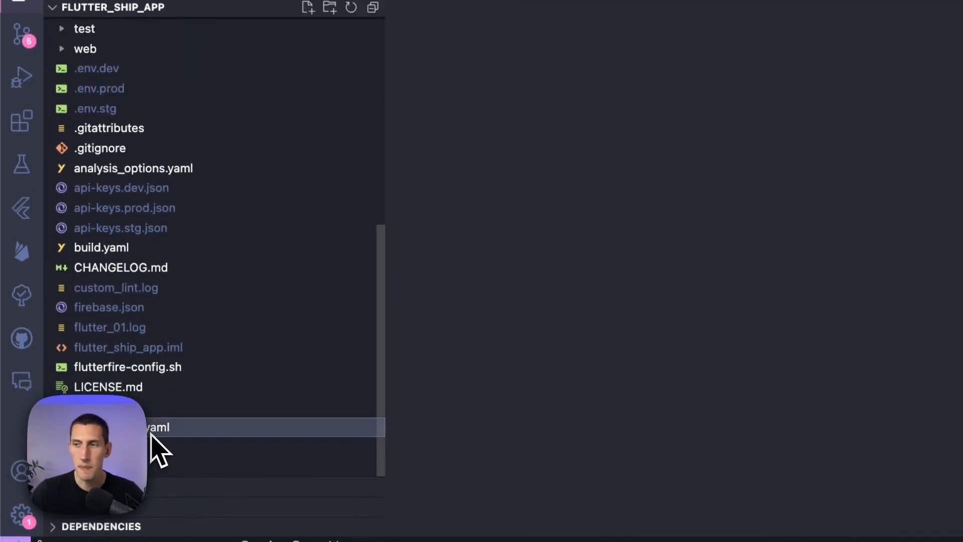
scroll(573, 390, down, 5)
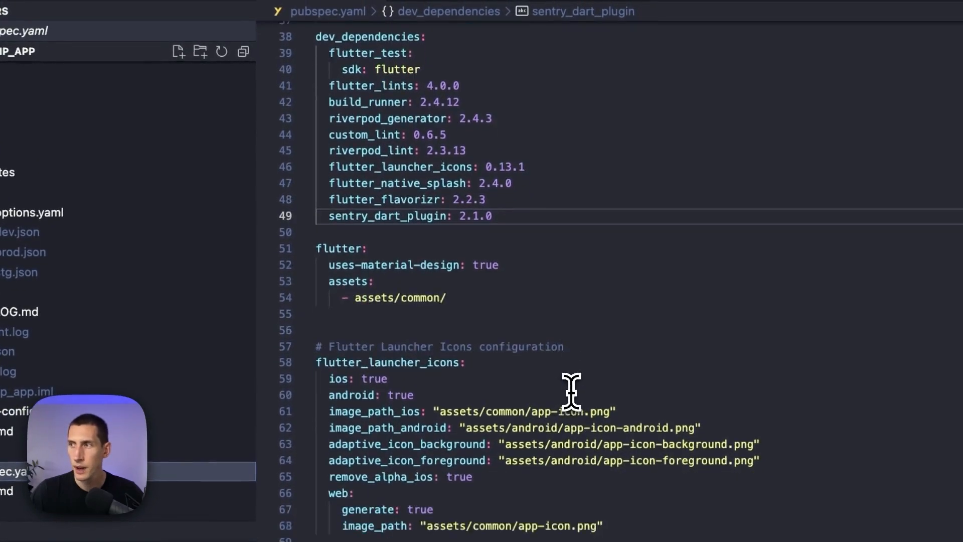
scroll(571, 391, down, 3)
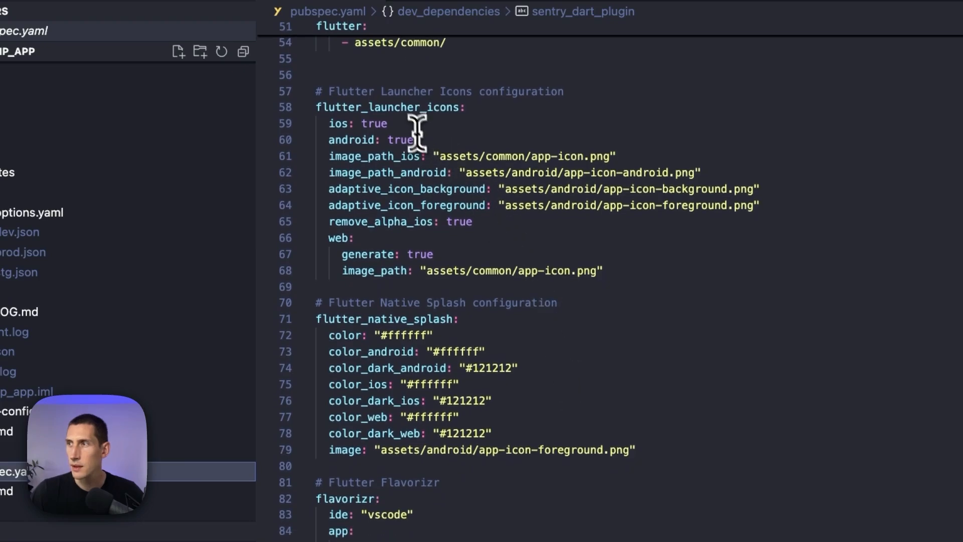
drag(317, 107, 464, 106)
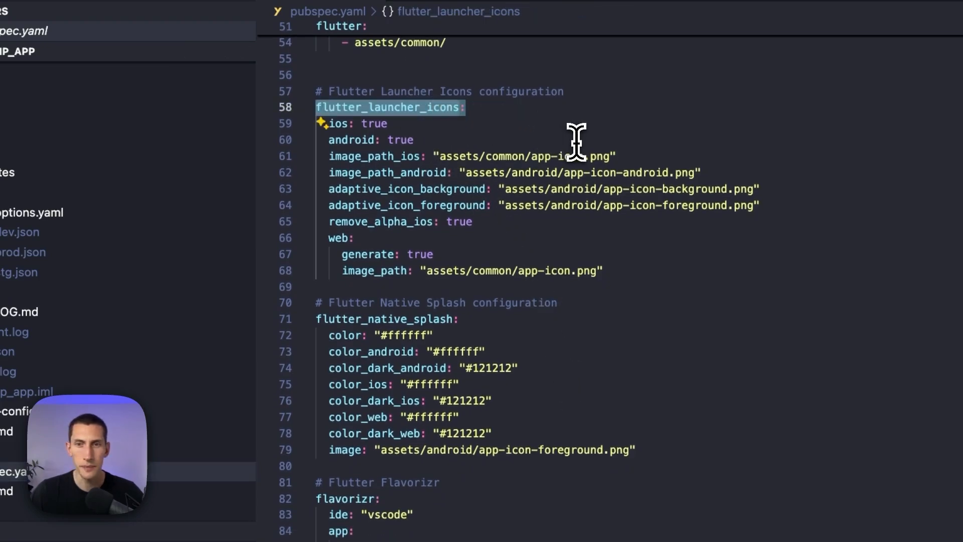
drag(426, 157, 803, 205)
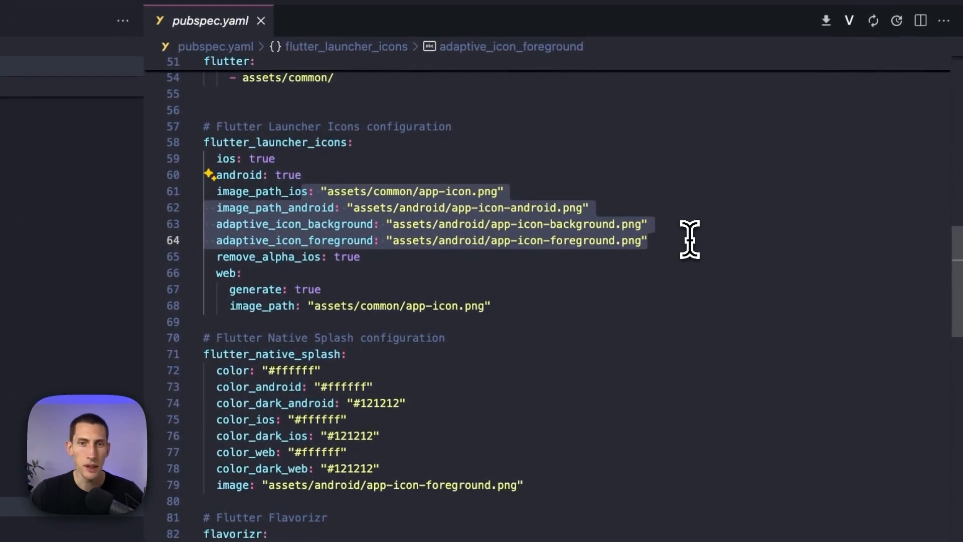
Switch to Figma, open the App Icon Template page and unhide the flavors group to view the DEV and STG icon variants.
key(super+Tab)
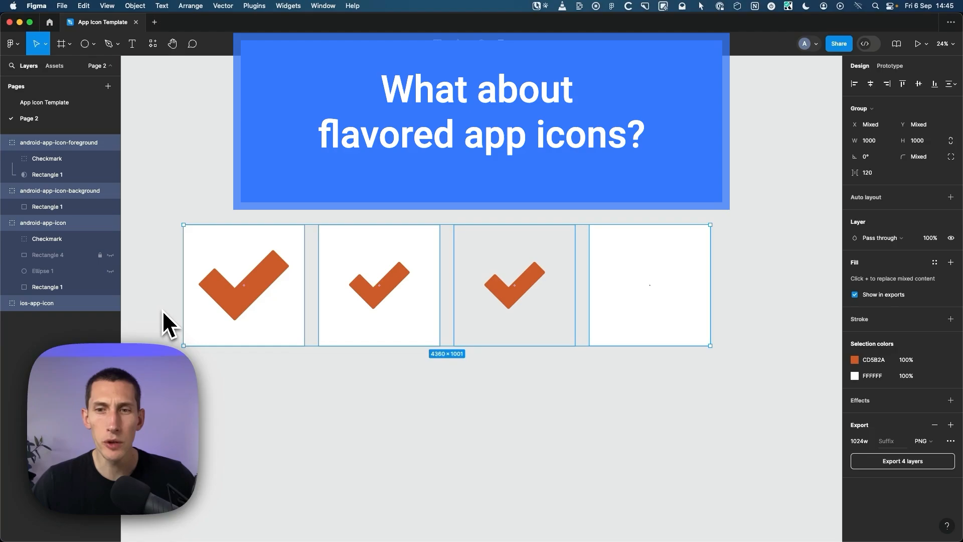
click(61, 105)
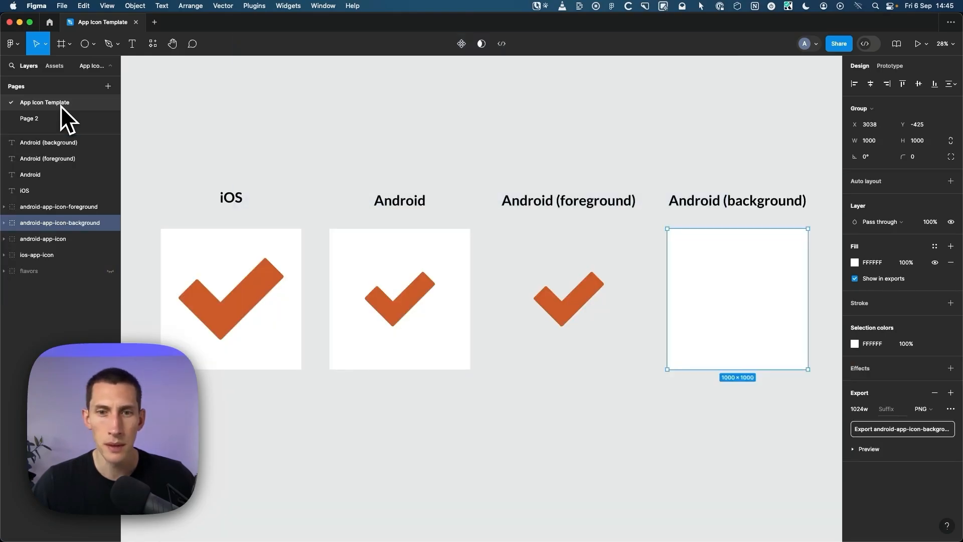
click(111, 272)
scroll(188, 326, down, 5)
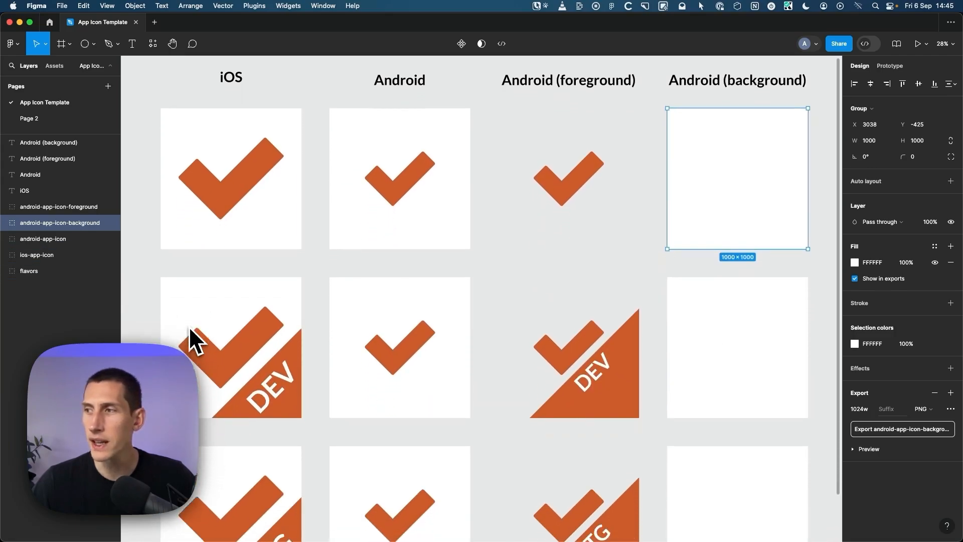
scroll(188, 326, down, 3)
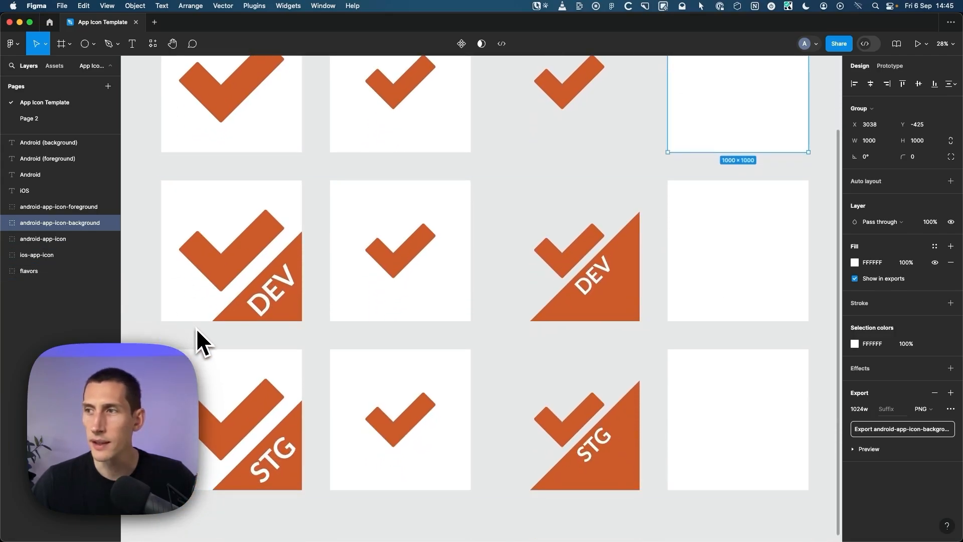